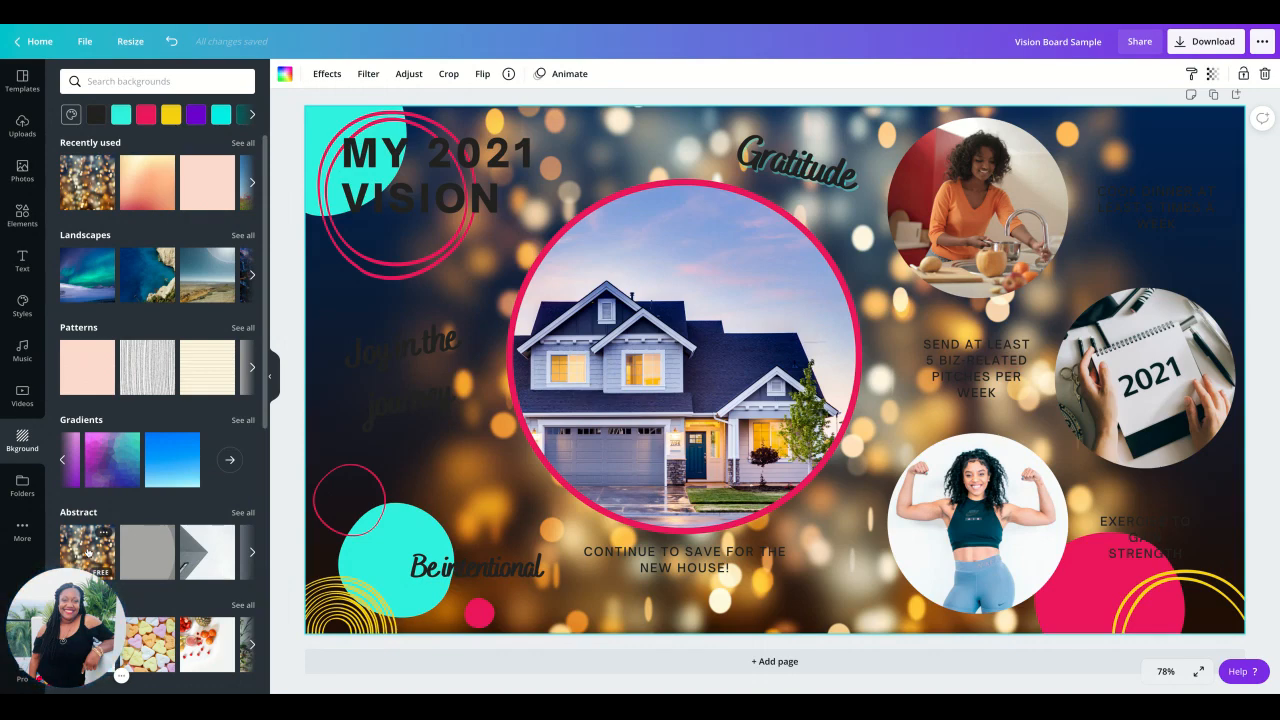
# Try the blue gradient and the solid pink color as the page background, ending on the blue gradient.
pyautogui.click(176, 460)
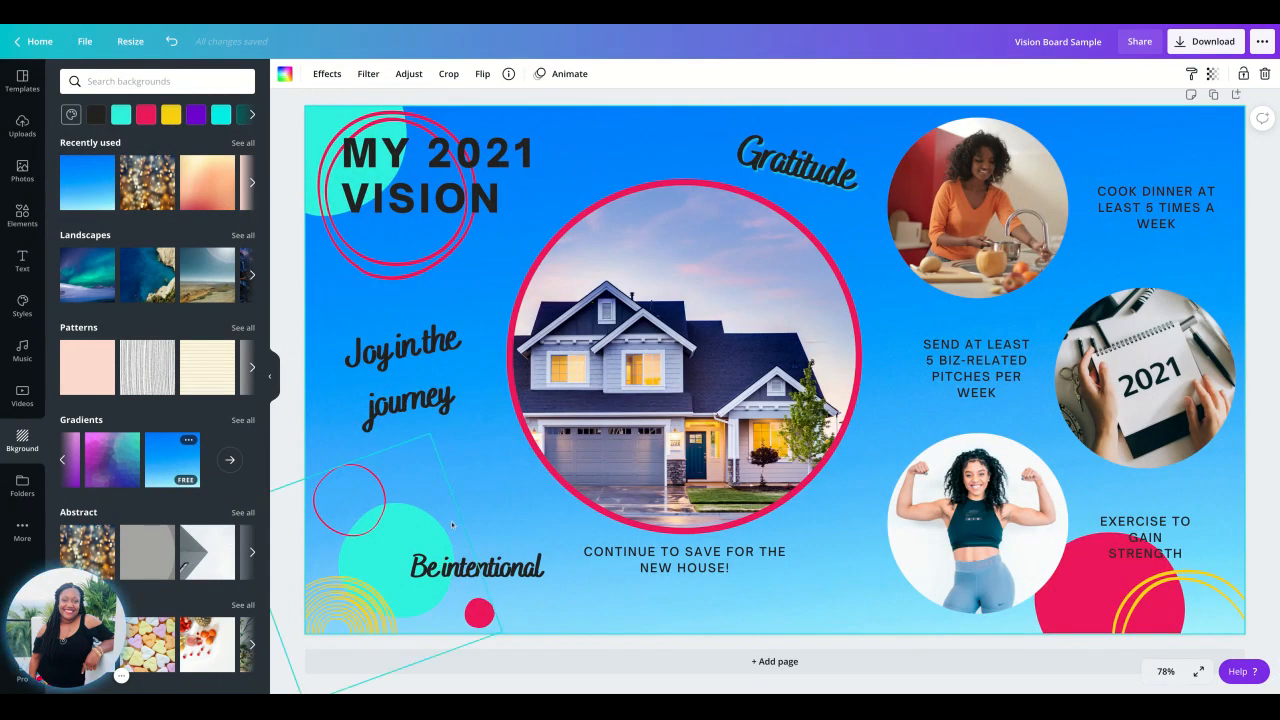
pyautogui.click(145, 115)
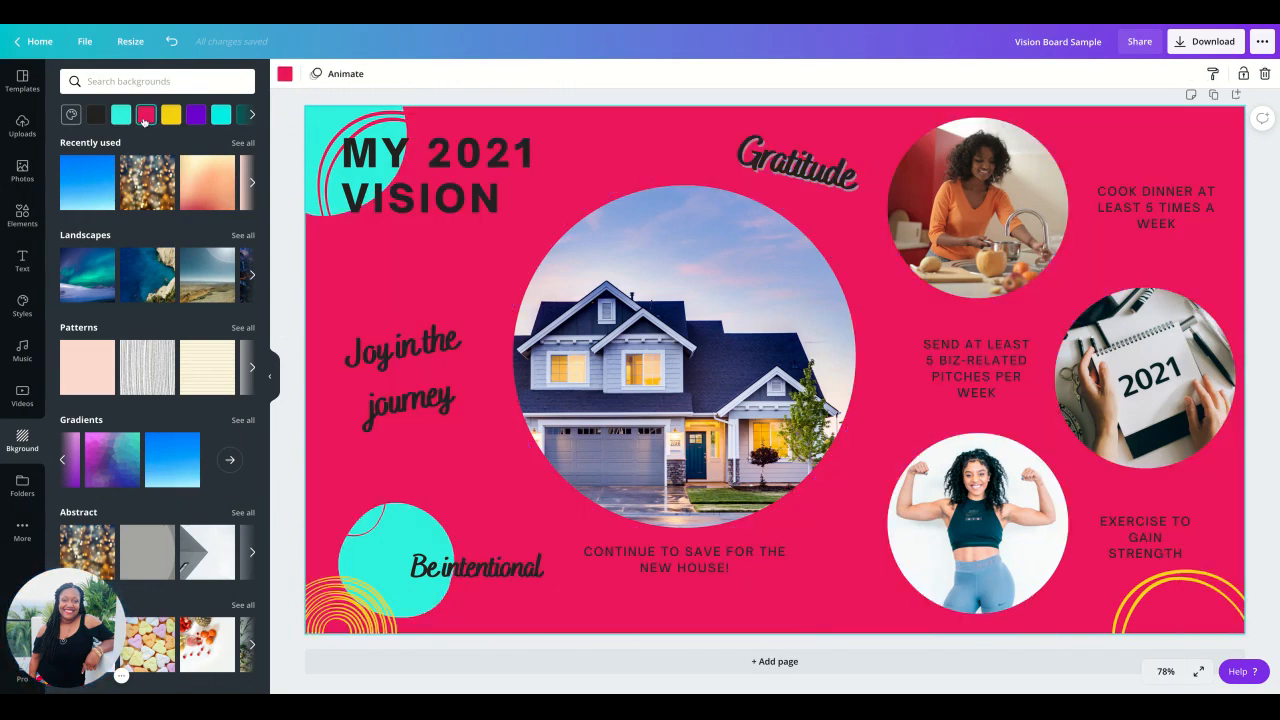
pyautogui.click(93, 192)
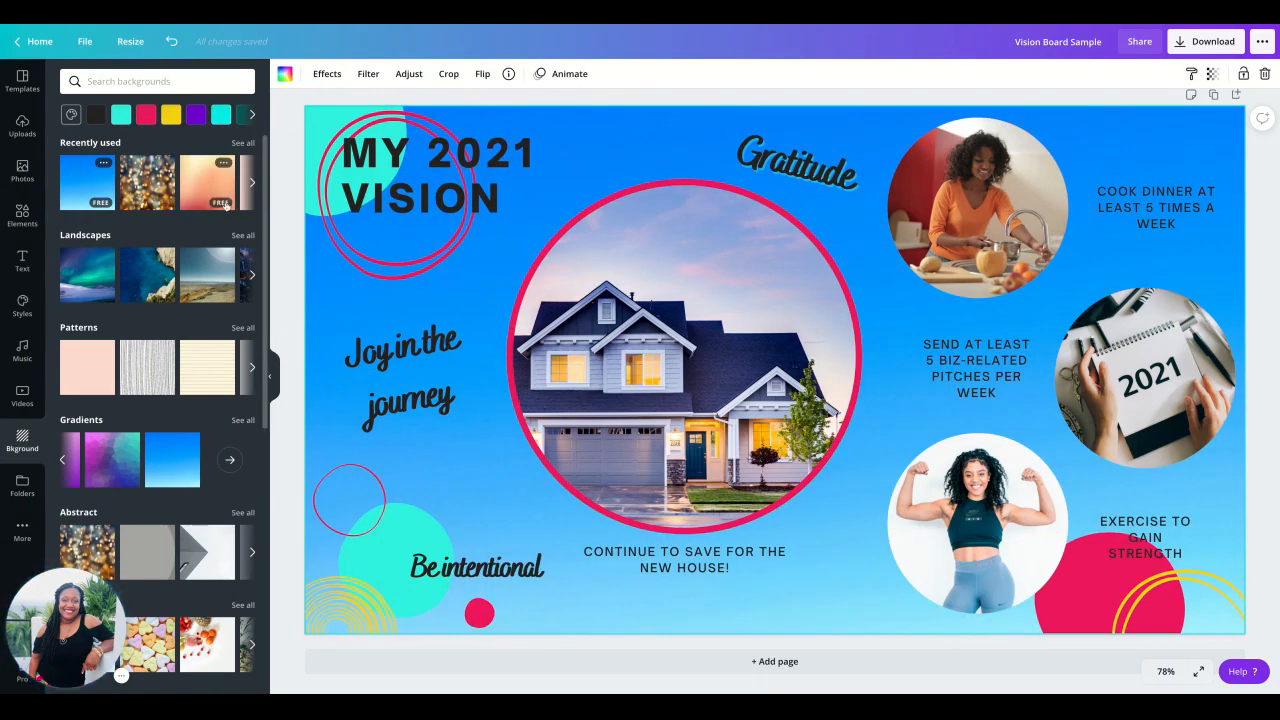
# Undo the background changes back to the plain white page.
pyautogui.click(172, 42)
pyautogui.click(172, 42)
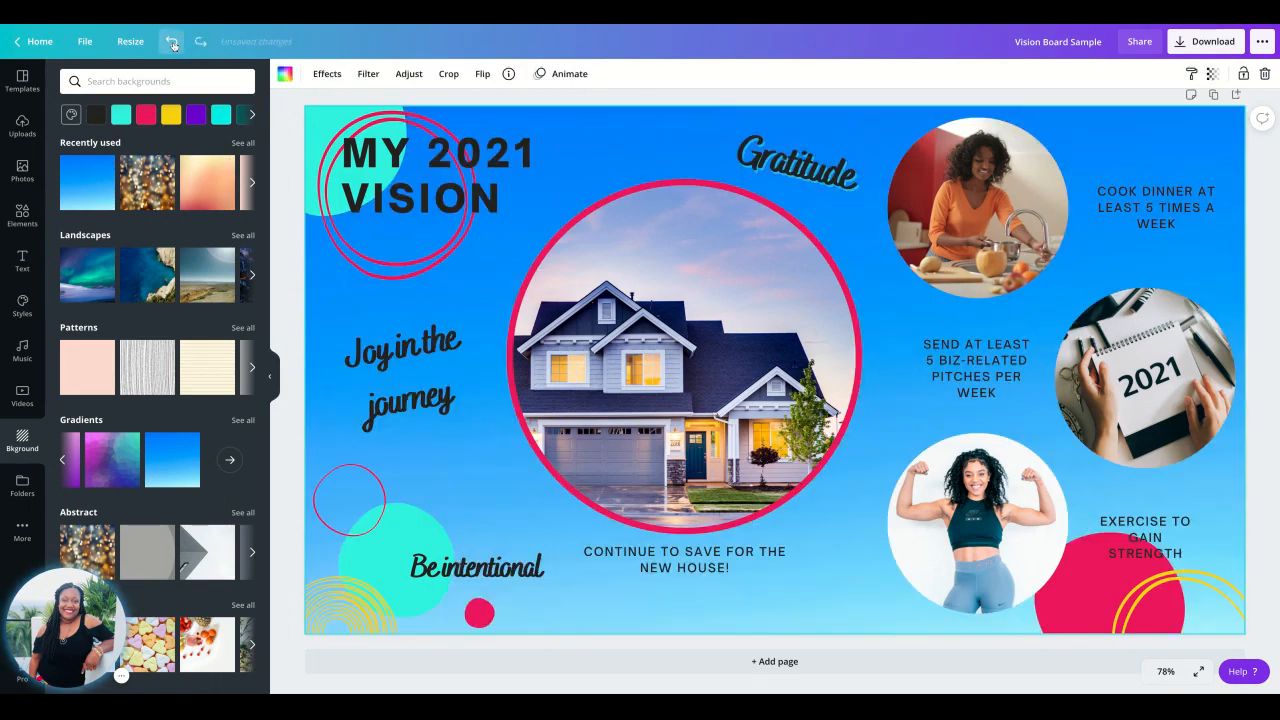
pyautogui.click(172, 42)
pyautogui.click(172, 42)
pyautogui.click(172, 42)
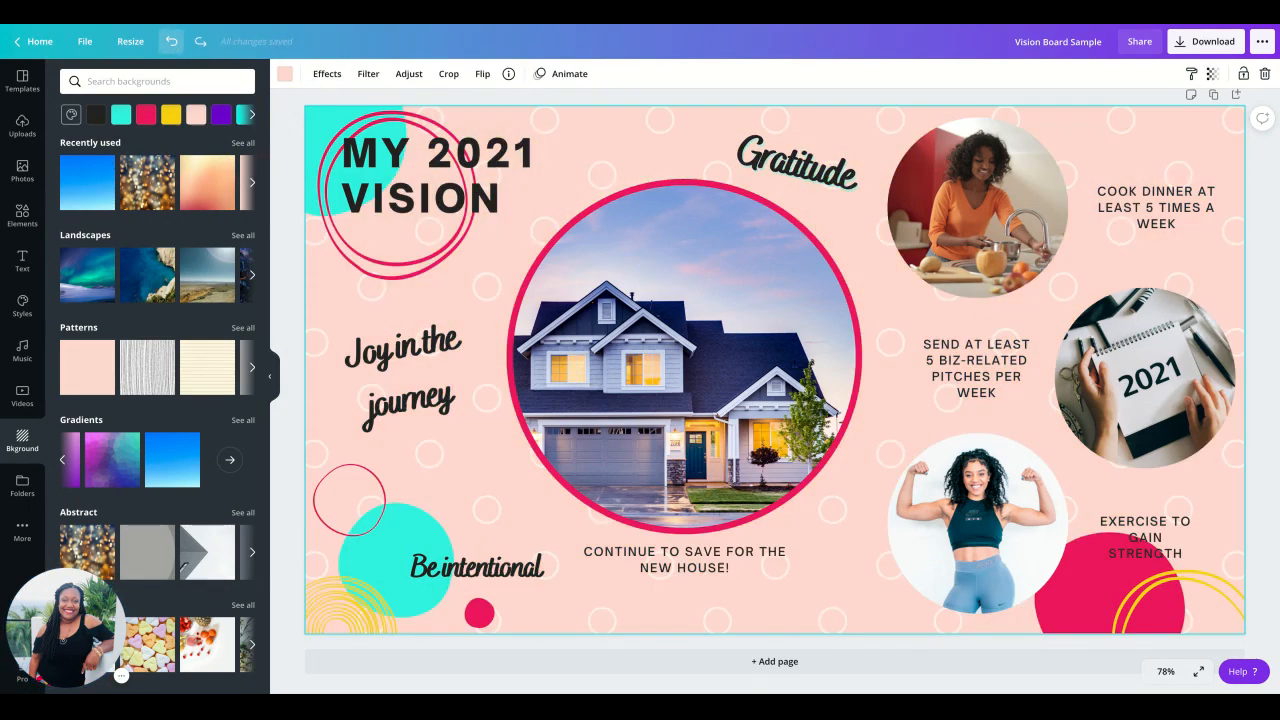
pyautogui.click(172, 42)
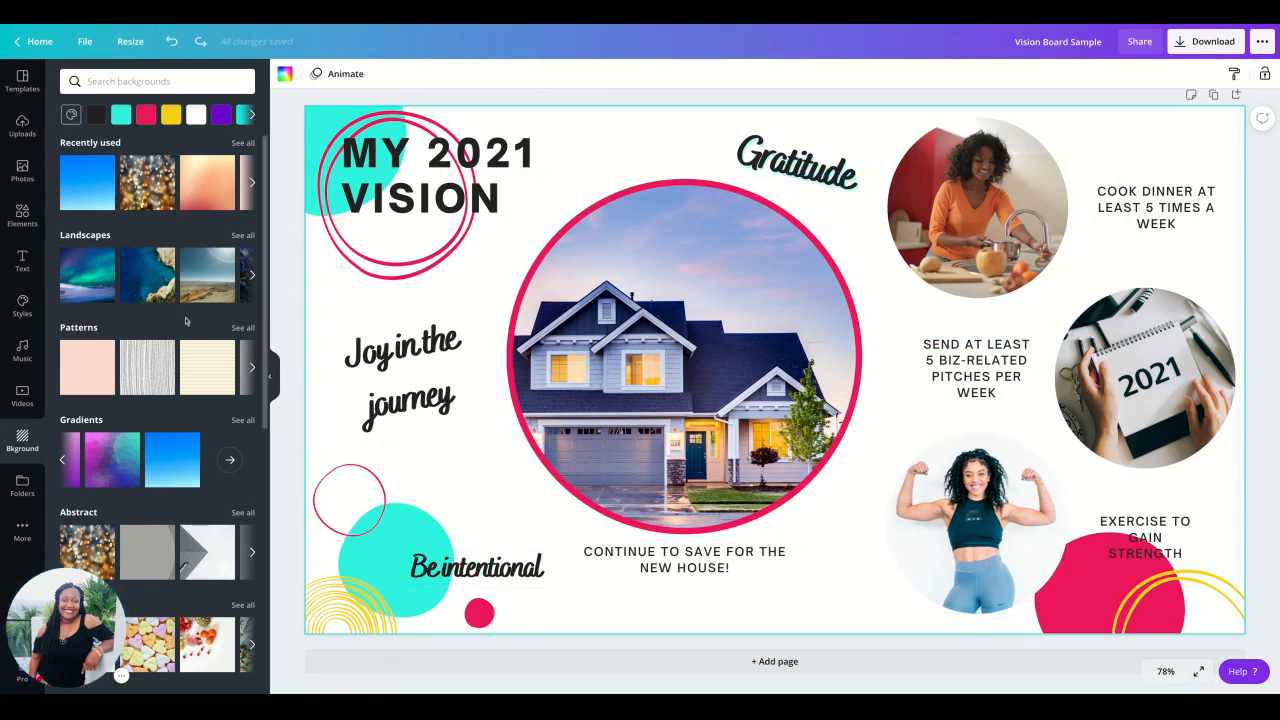
# Apply the misty rocky seascape from the full set of recently used backgrounds.
pyautogui.click(243, 143)
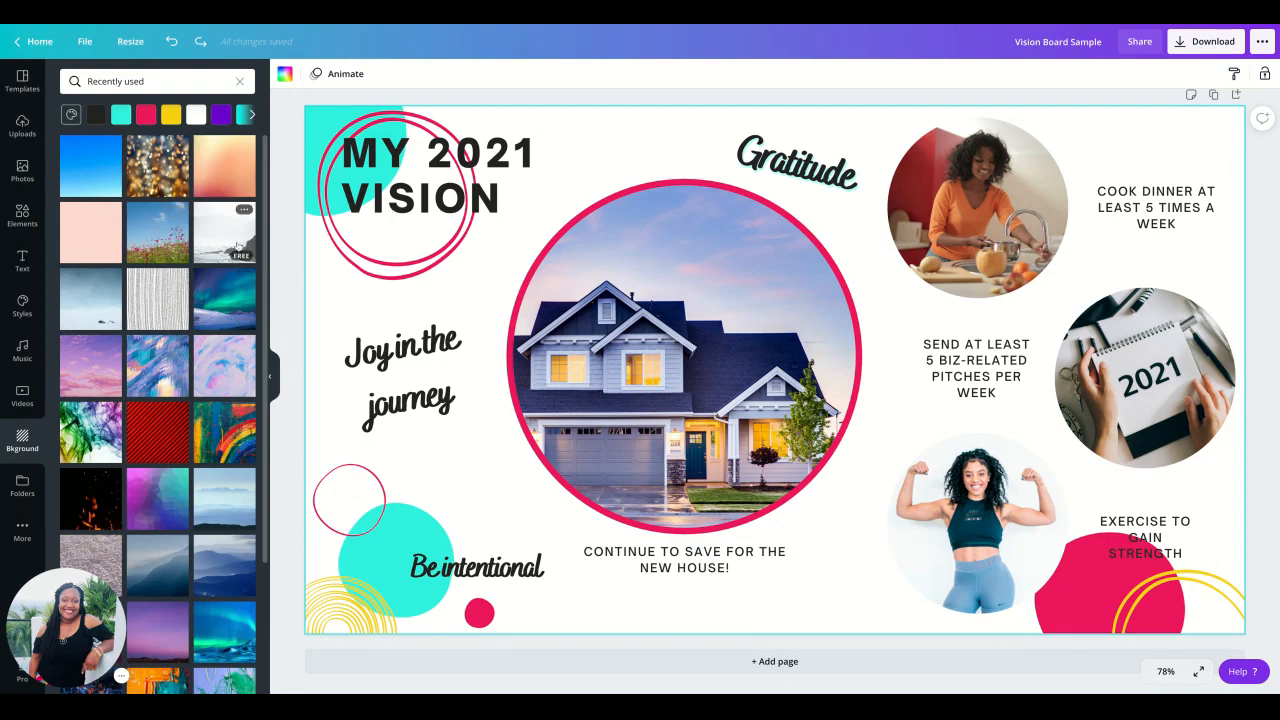
pyautogui.click(212, 246)
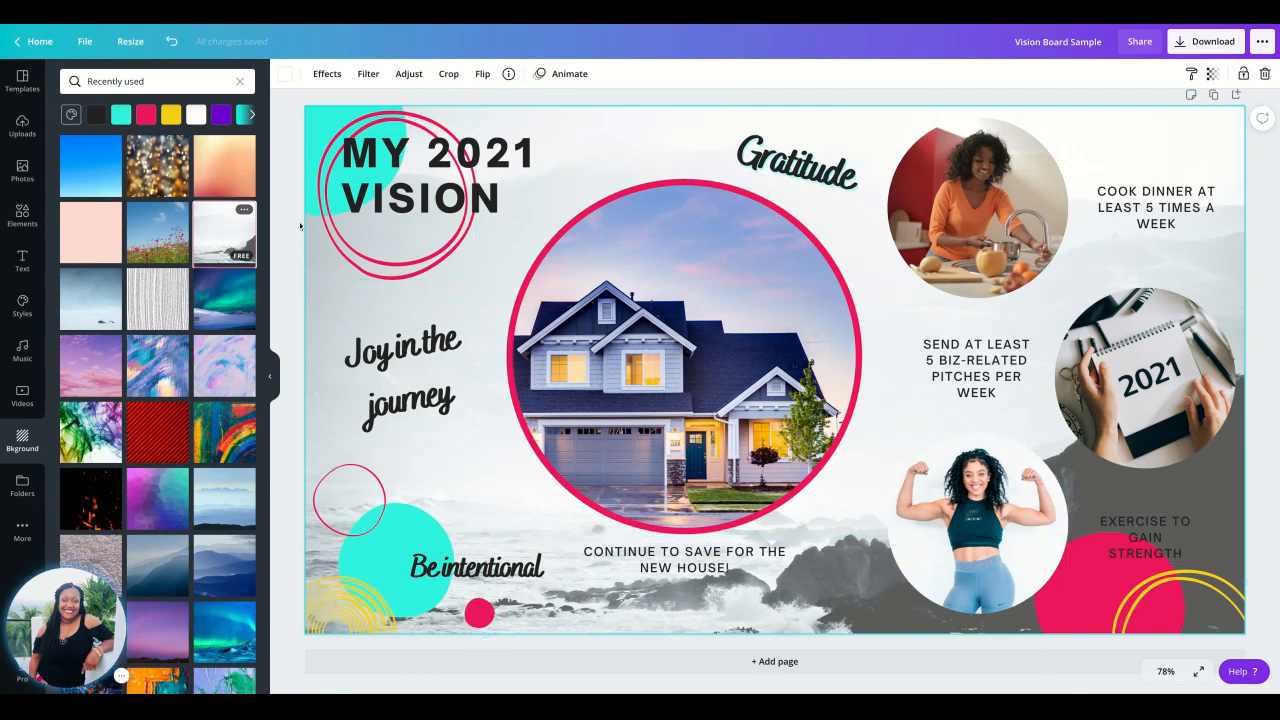
# Recolor the circle graphic behind the title with Thwarted Summer Shower colors: teal for the rings, pink for the filled circle.
pyautogui.click(333, 201)
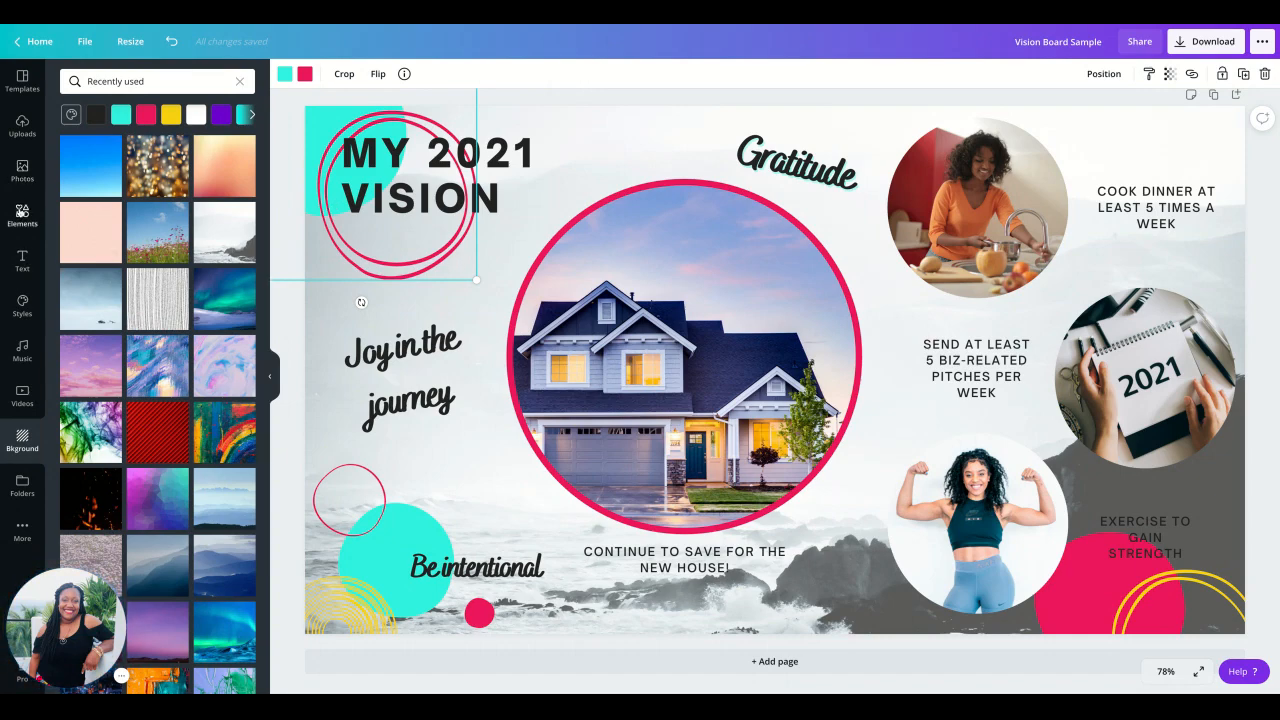
pyautogui.click(22, 213)
pyautogui.click(304, 75)
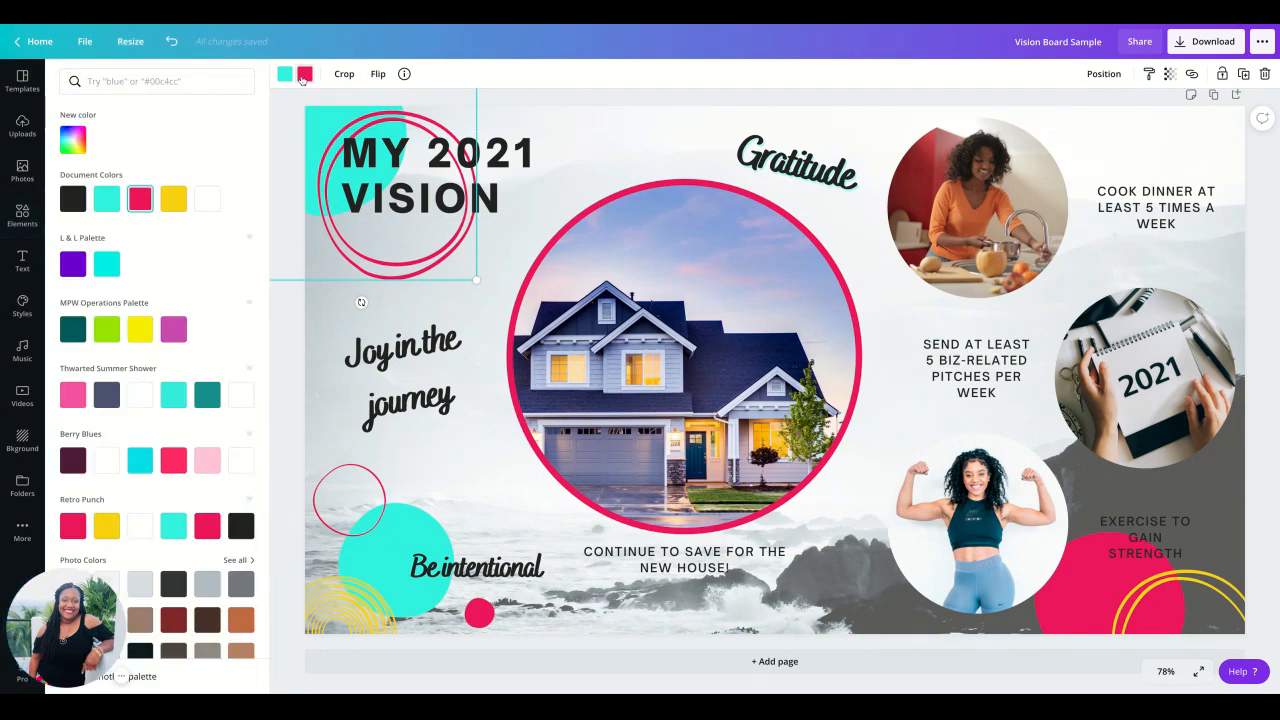
pyautogui.click(207, 404)
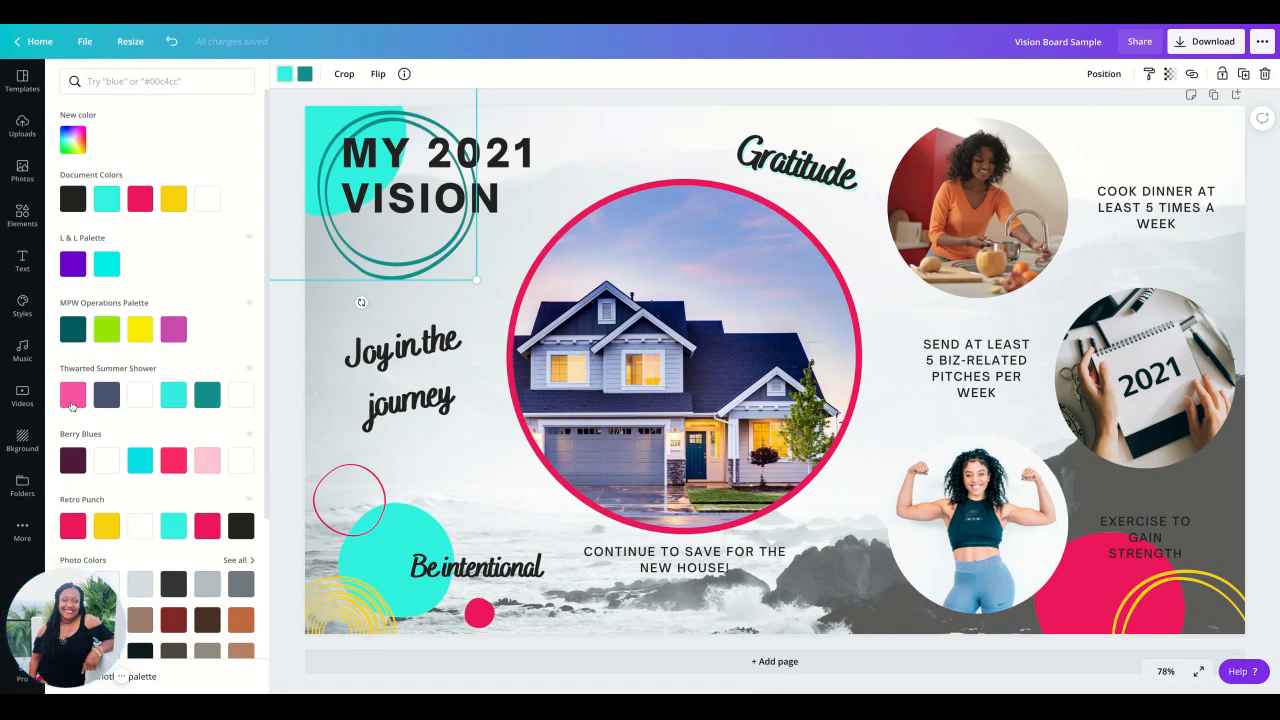
pyautogui.click(72, 395)
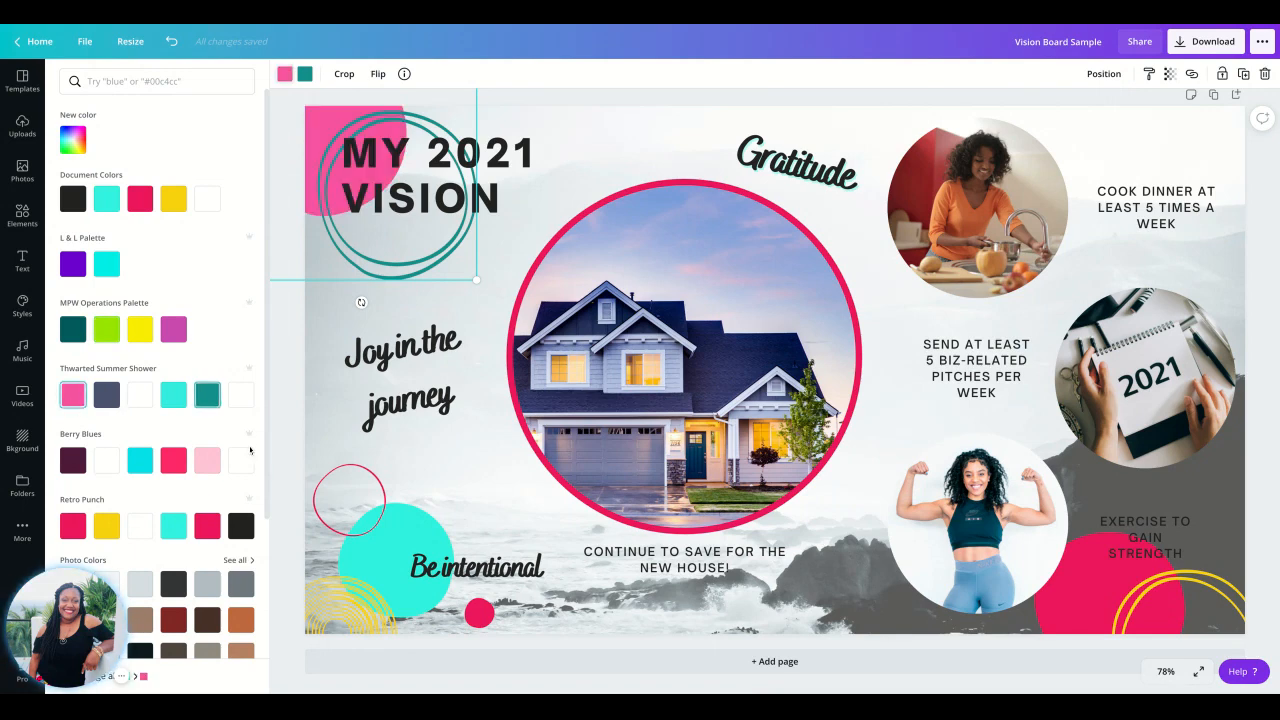
# Search the colors for "teal" and try the Facing Forward pale cyan, then the Ocean Meets Sky cream, on the filled circle.
pyautogui.scroll(-3, 230, 513)
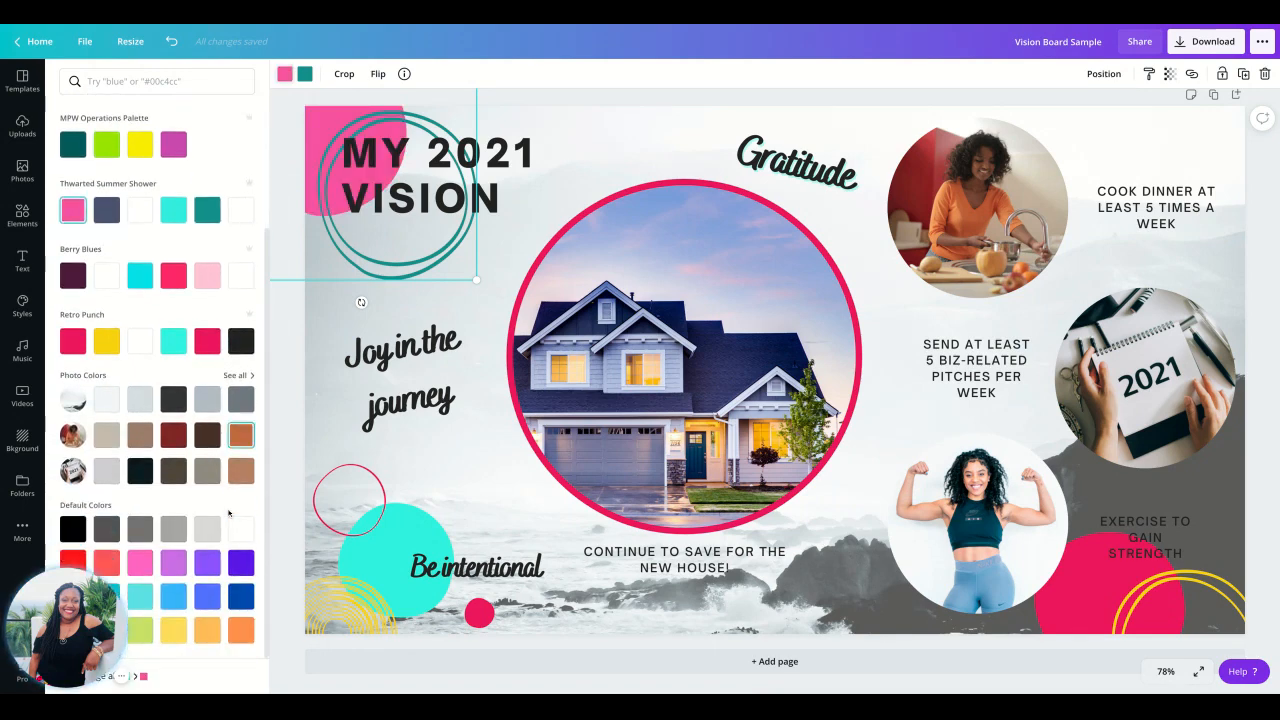
pyautogui.click(157, 84)
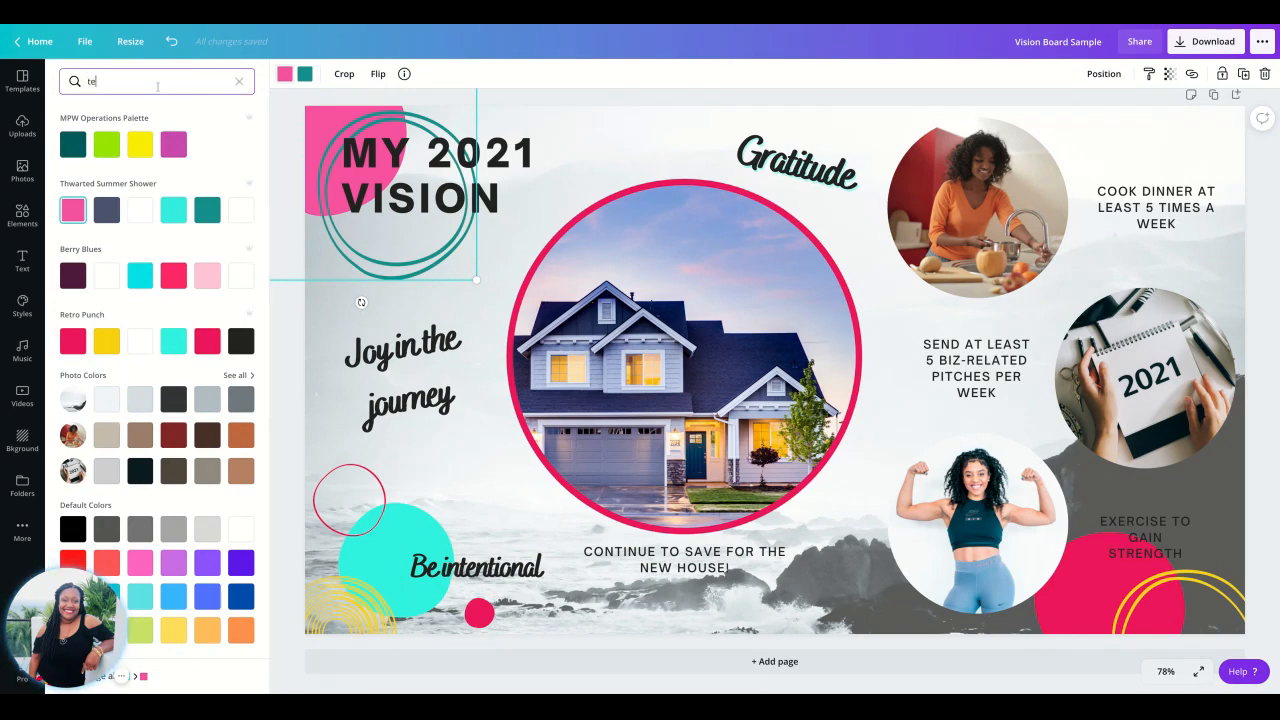
pyautogui.press('Return')
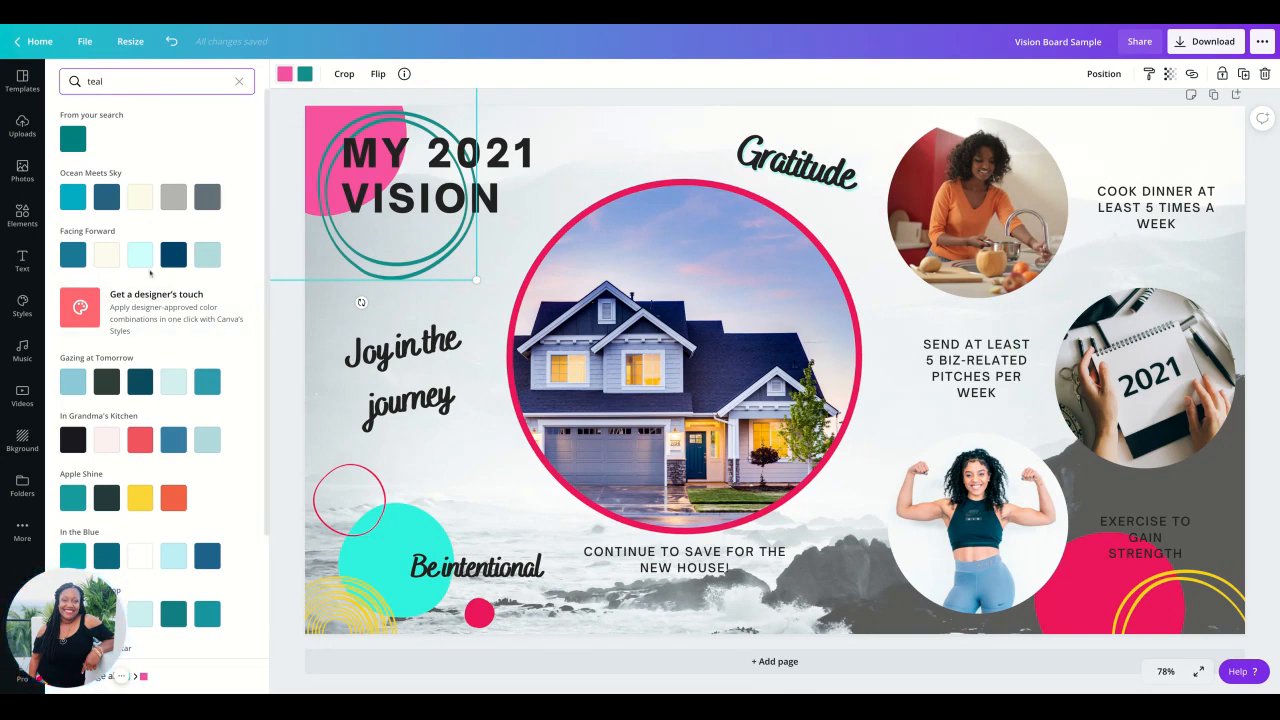
pyautogui.click(143, 257)
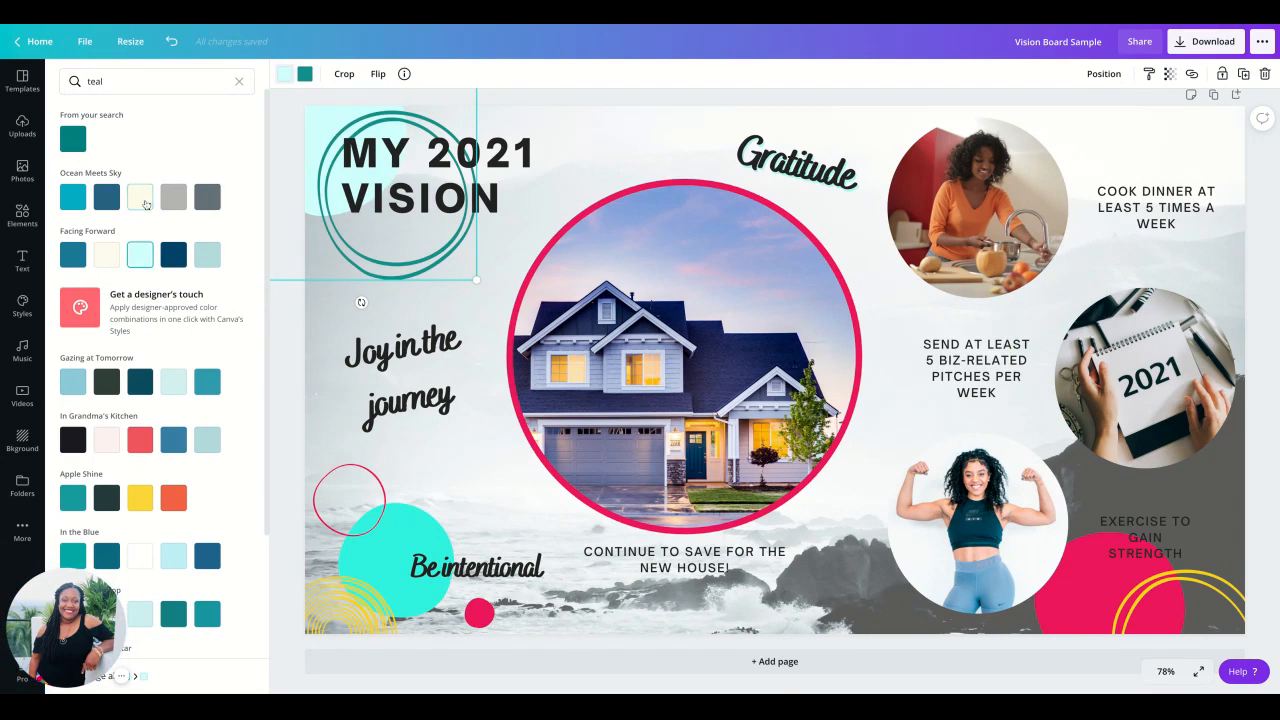
pyautogui.click(140, 198)
pyautogui.press('Escape')
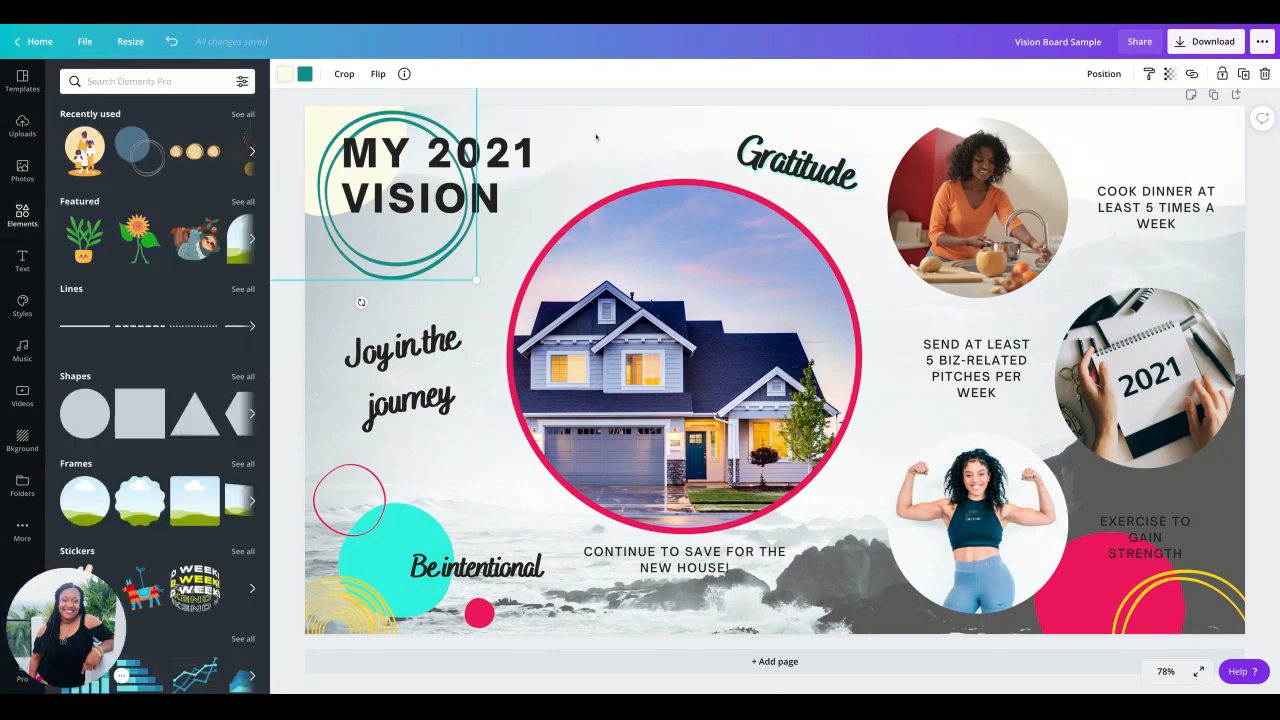
# Move the circle graphic lower beneath the title, rotate it, and try flipping it horizontally.
pyautogui.moveTo(417, 115); pyautogui.dragTo(424, 158)
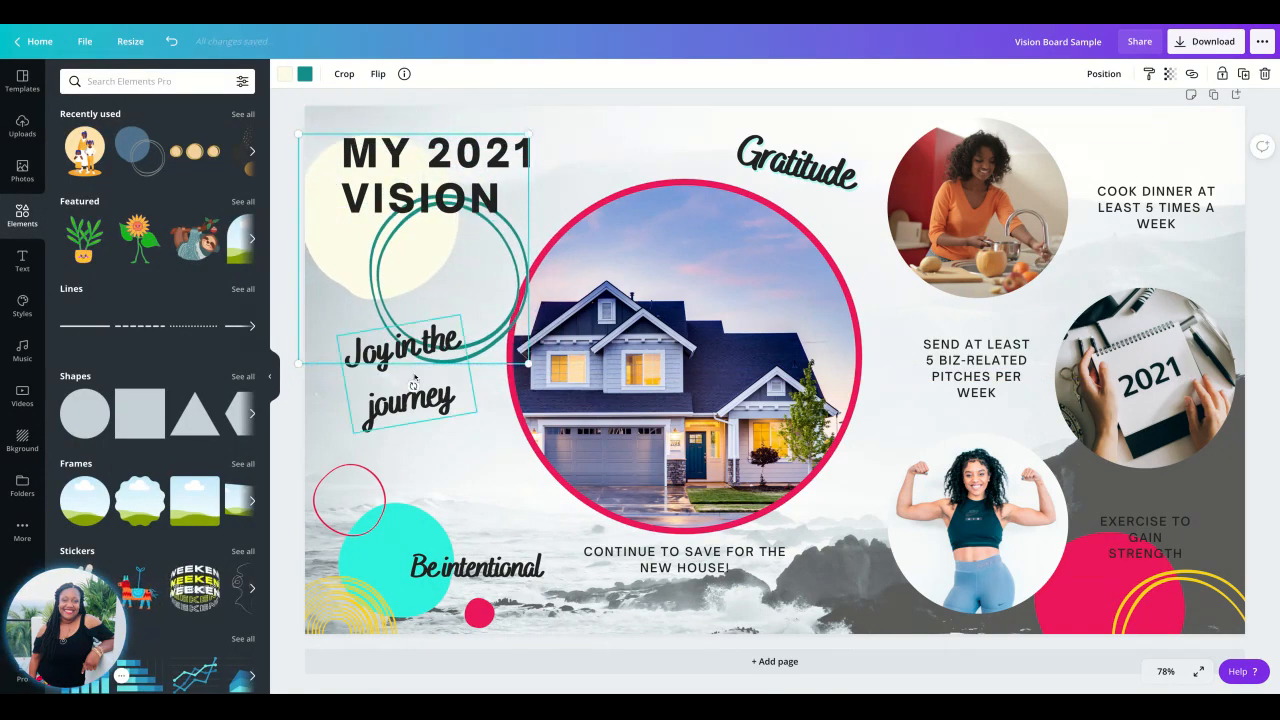
pyautogui.moveTo(414, 386); pyautogui.dragTo(290, 186)
pyautogui.click(379, 75)
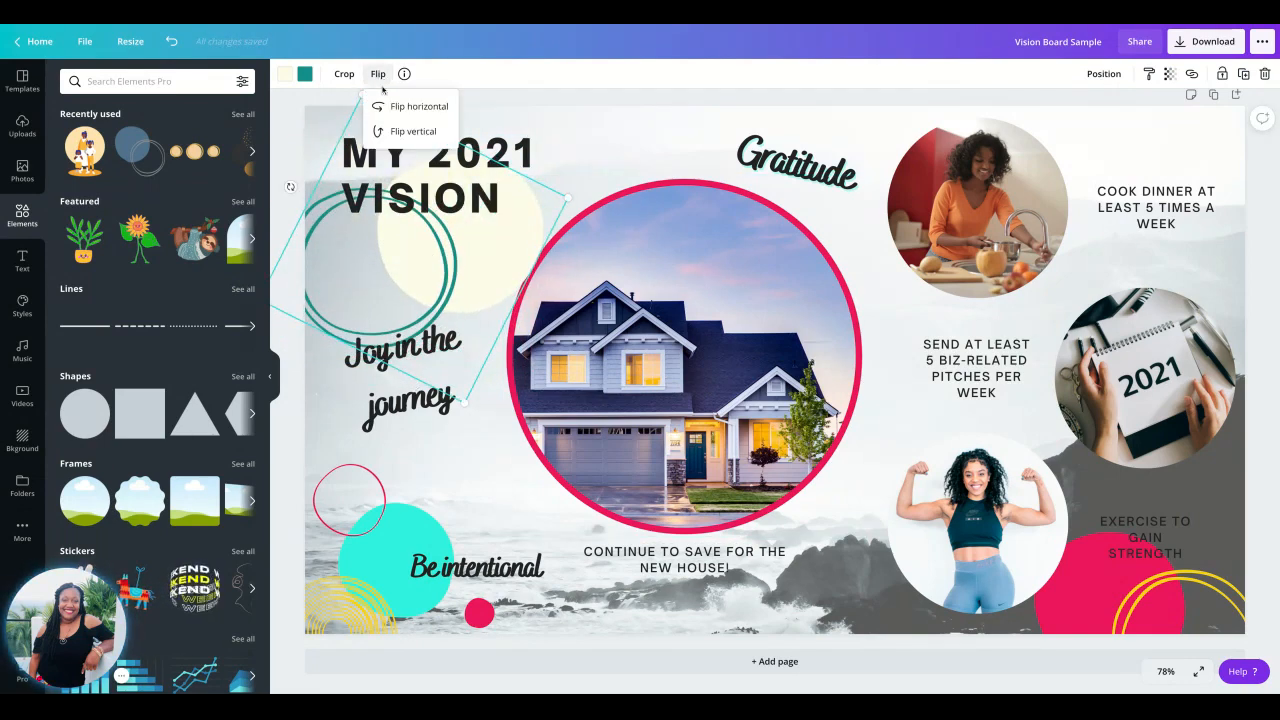
pyautogui.click(418, 106)
pyautogui.click(418, 106)
# Leave the circle graphic uncropped and delete it from behind the title.
pyautogui.click(344, 74)
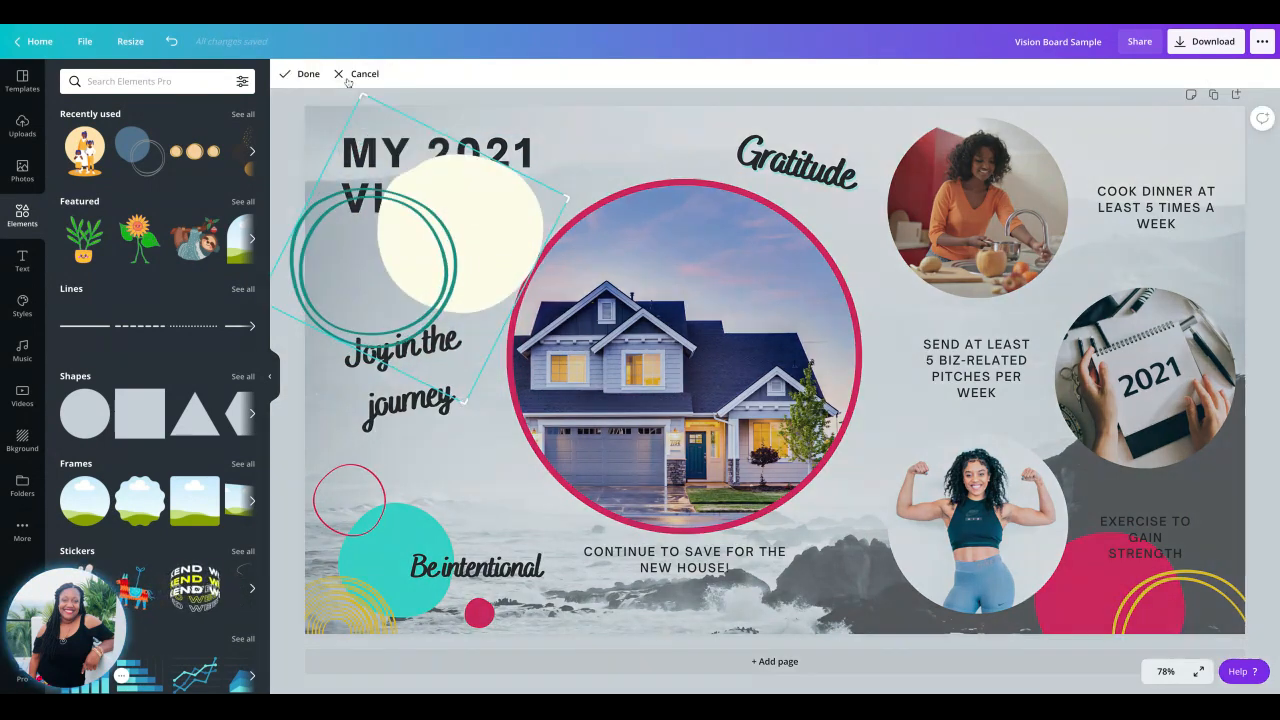
pyautogui.click(310, 74)
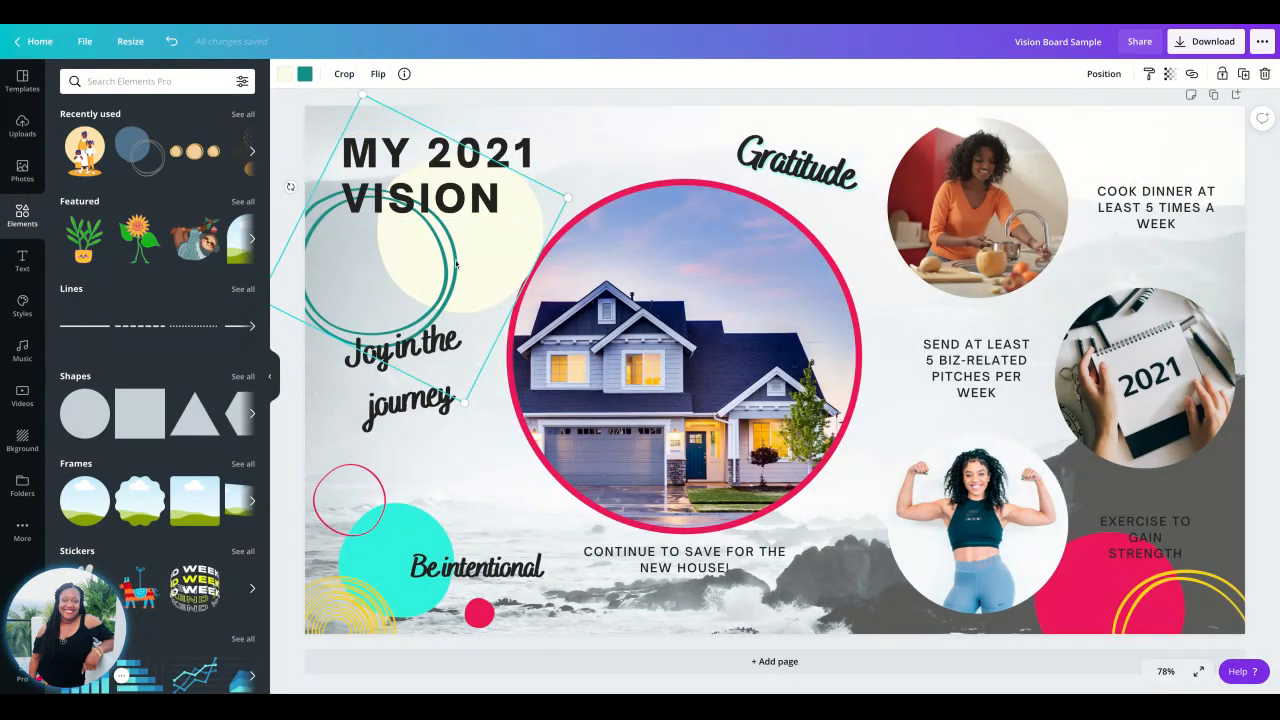
pyautogui.press('Delete')
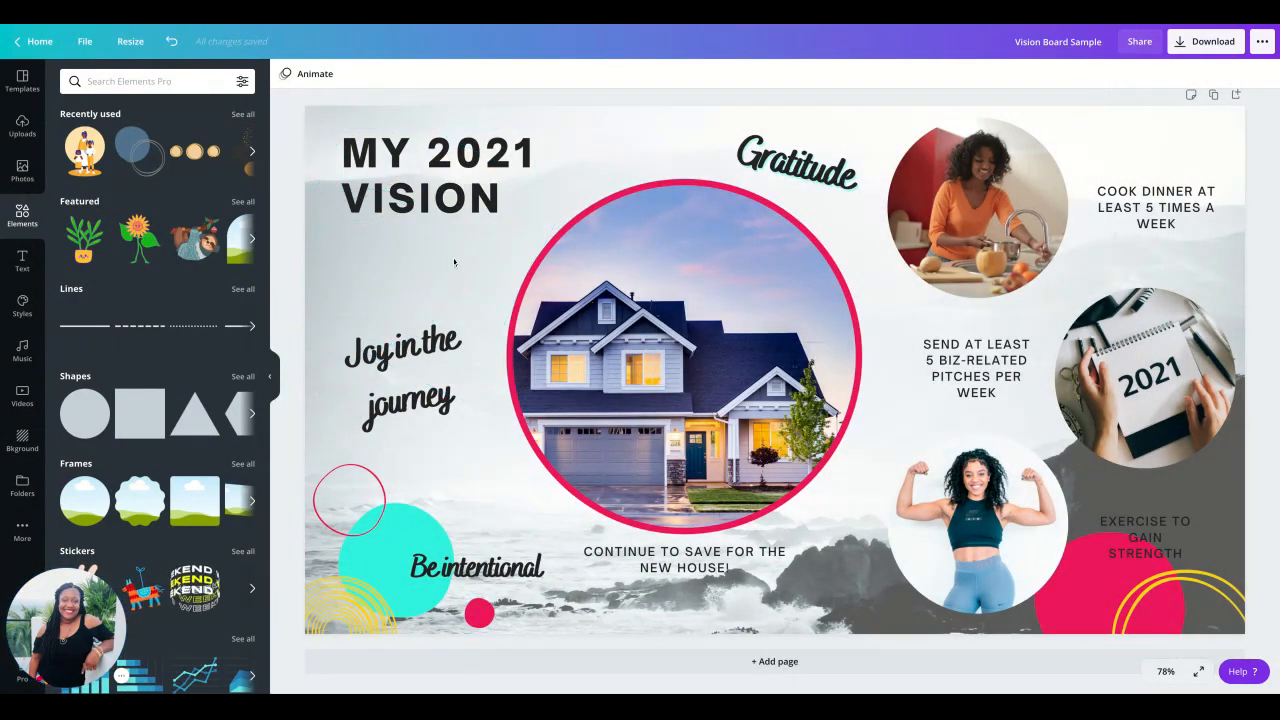
# Add the blue-green blob from the Gradients elements and place it behind the "MY 2021 VISION" title in the page corner.
pyautogui.click(242, 114)
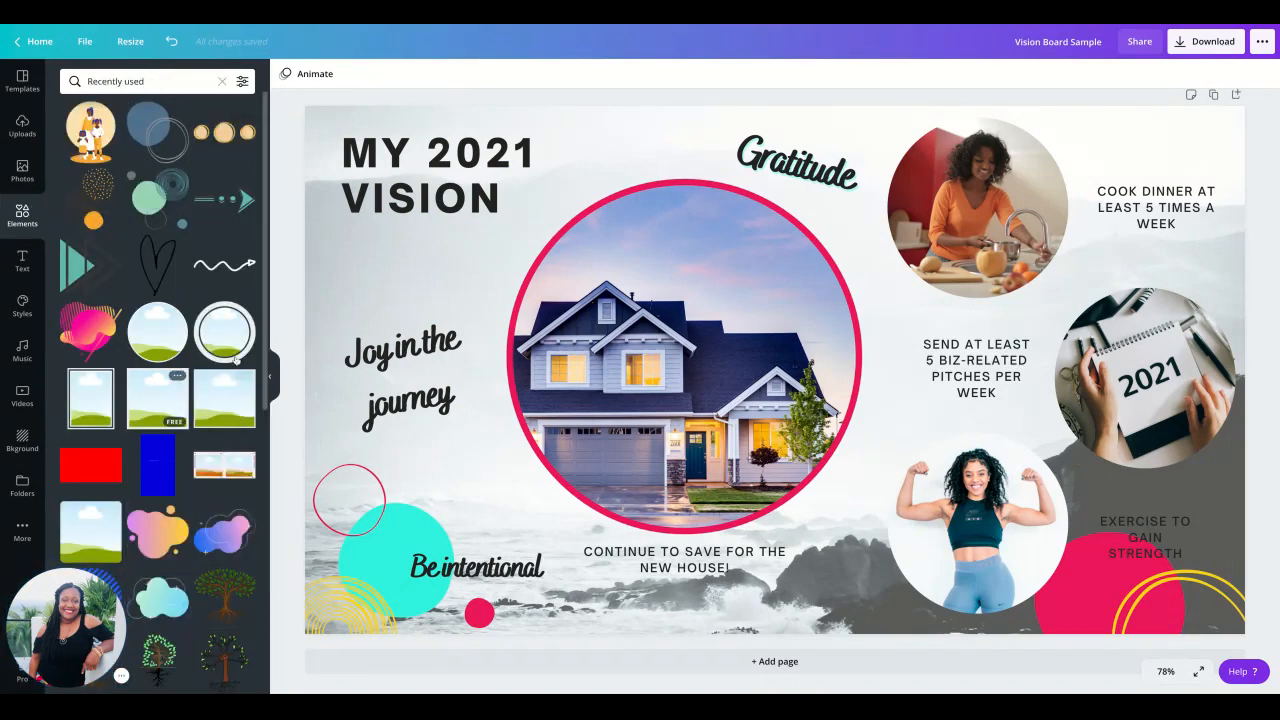
pyautogui.click(222, 82)
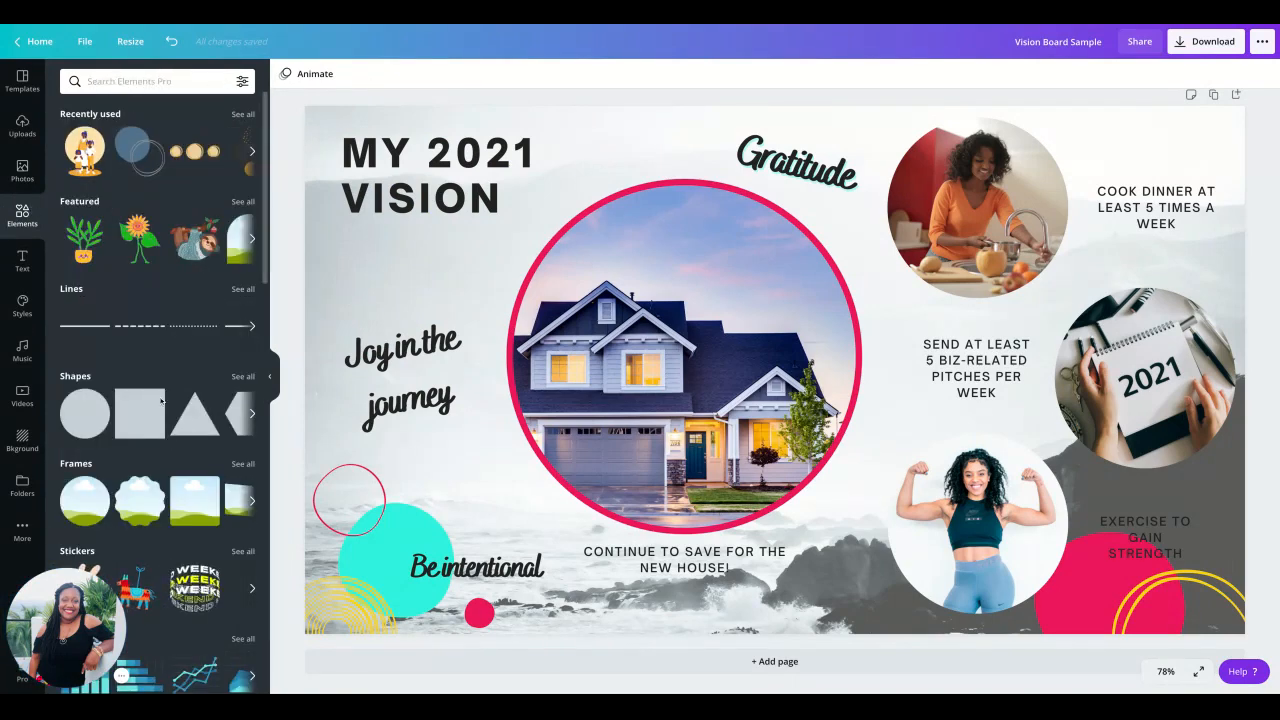
pyautogui.scroll(-4, 153, 425)
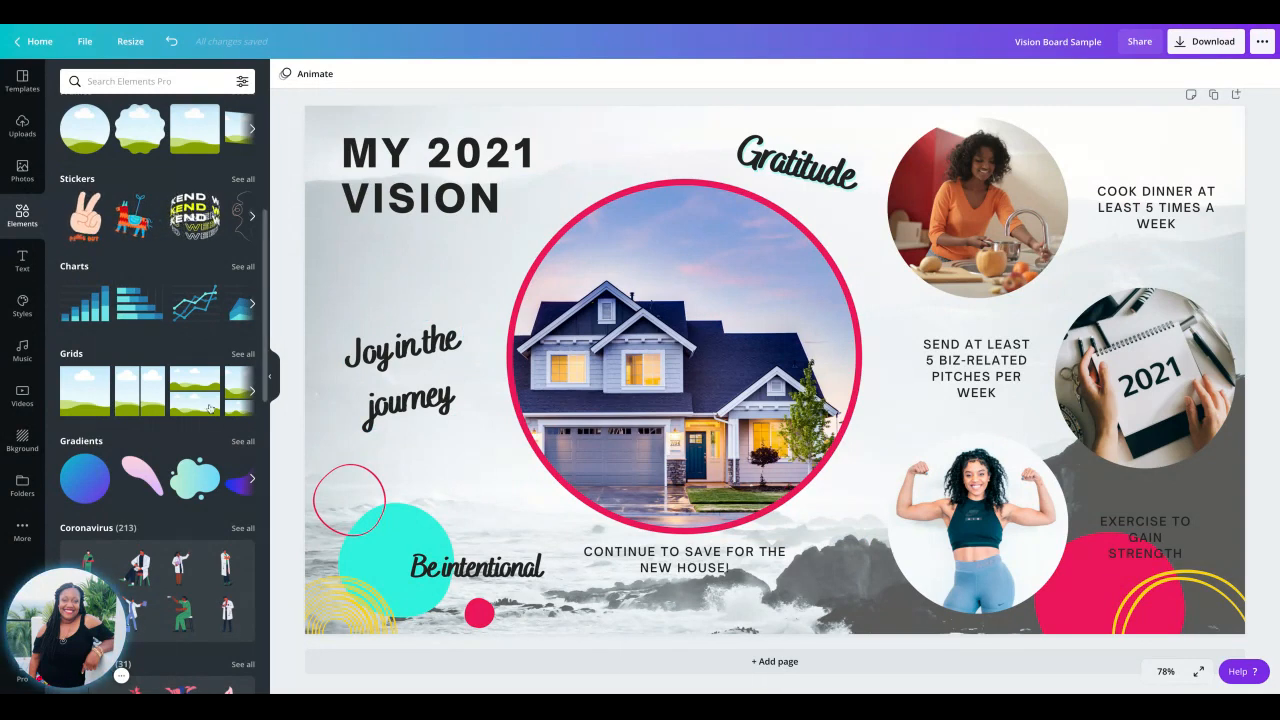
pyautogui.scroll(-2, 210, 408)
pyautogui.click(190, 322)
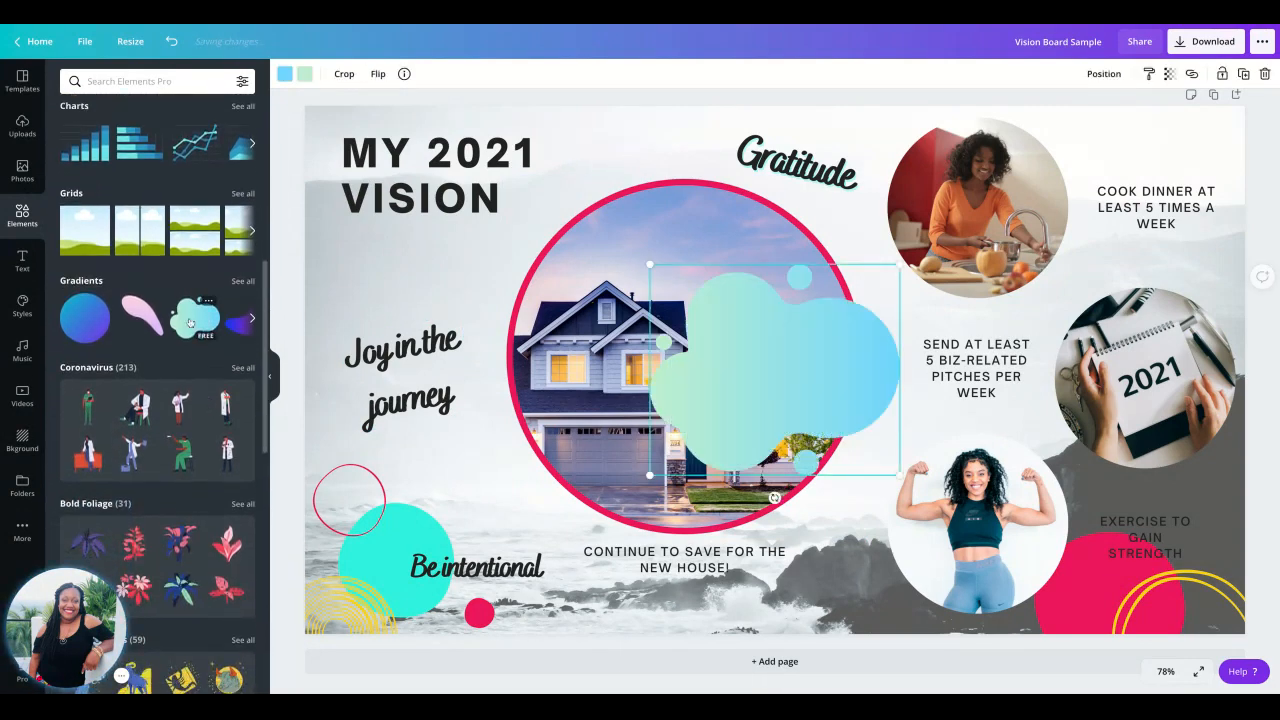
pyautogui.moveTo(767, 361); pyautogui.dragTo(328, 166)
# Recolor the blob's gradient with the document's pink and yellow, keeping the blob in the page corner.
pyautogui.click(284, 74)
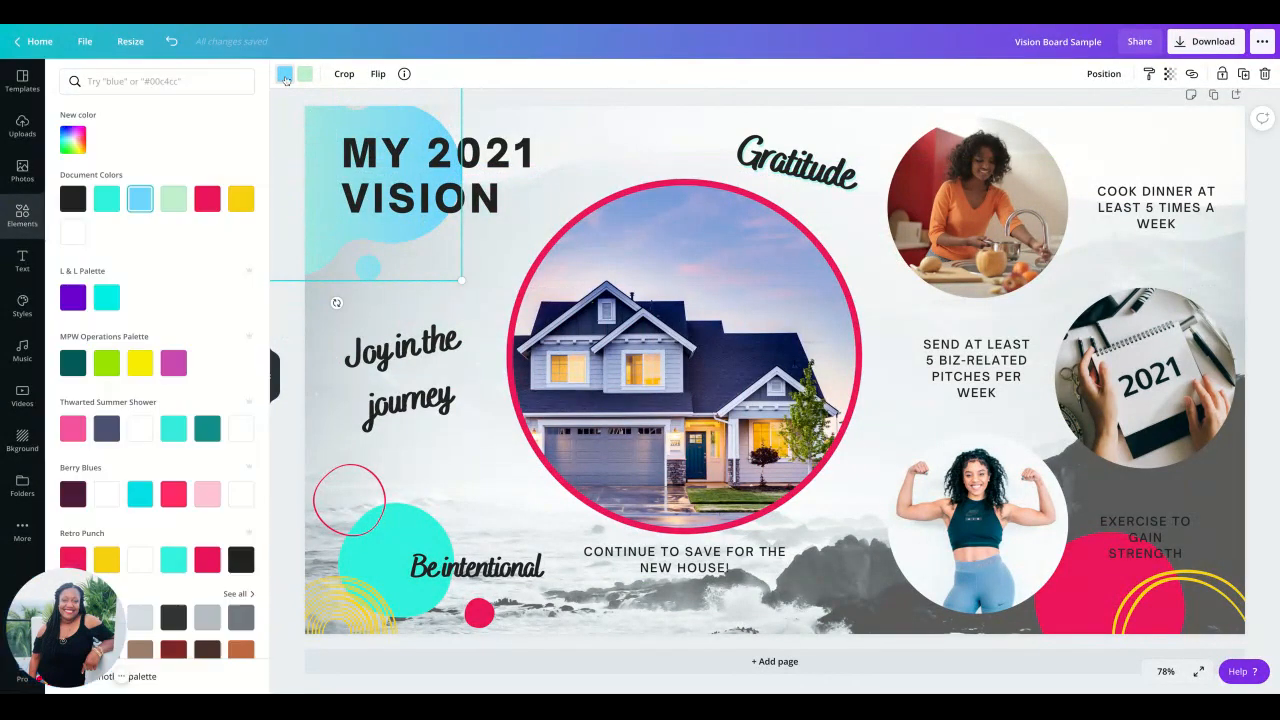
pyautogui.click(207, 198)
pyautogui.click(304, 74)
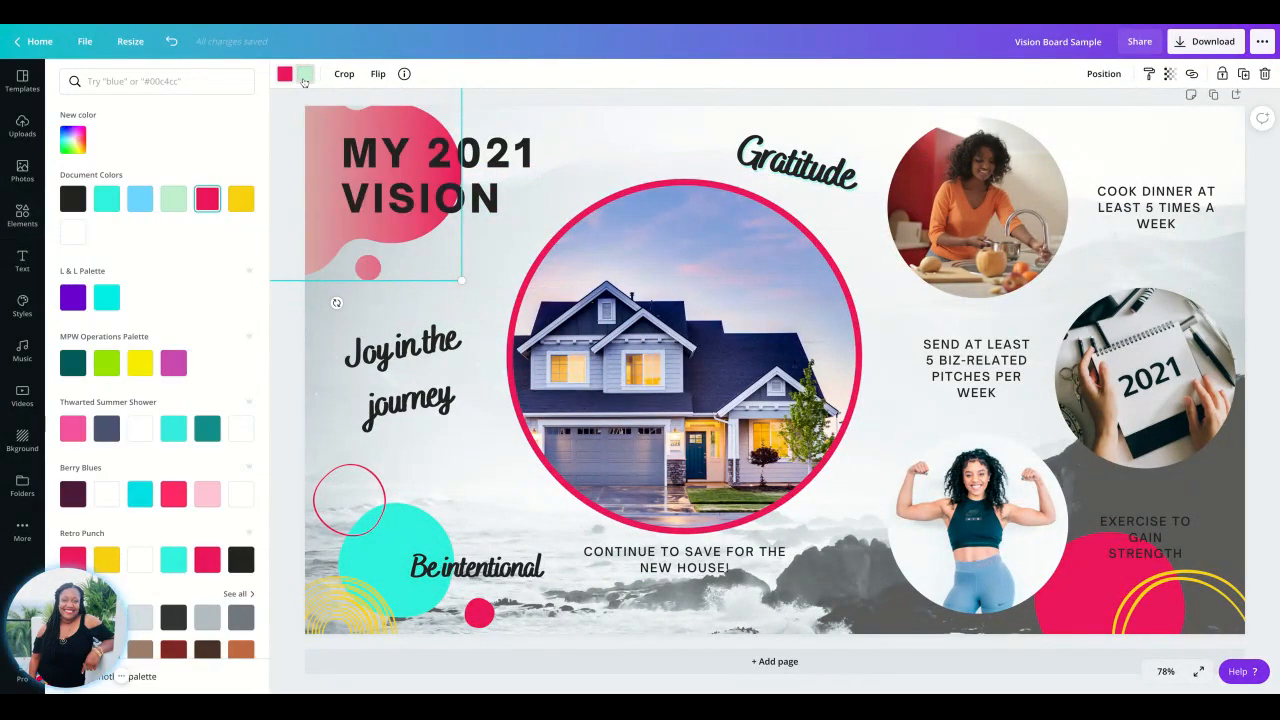
pyautogui.click(241, 198)
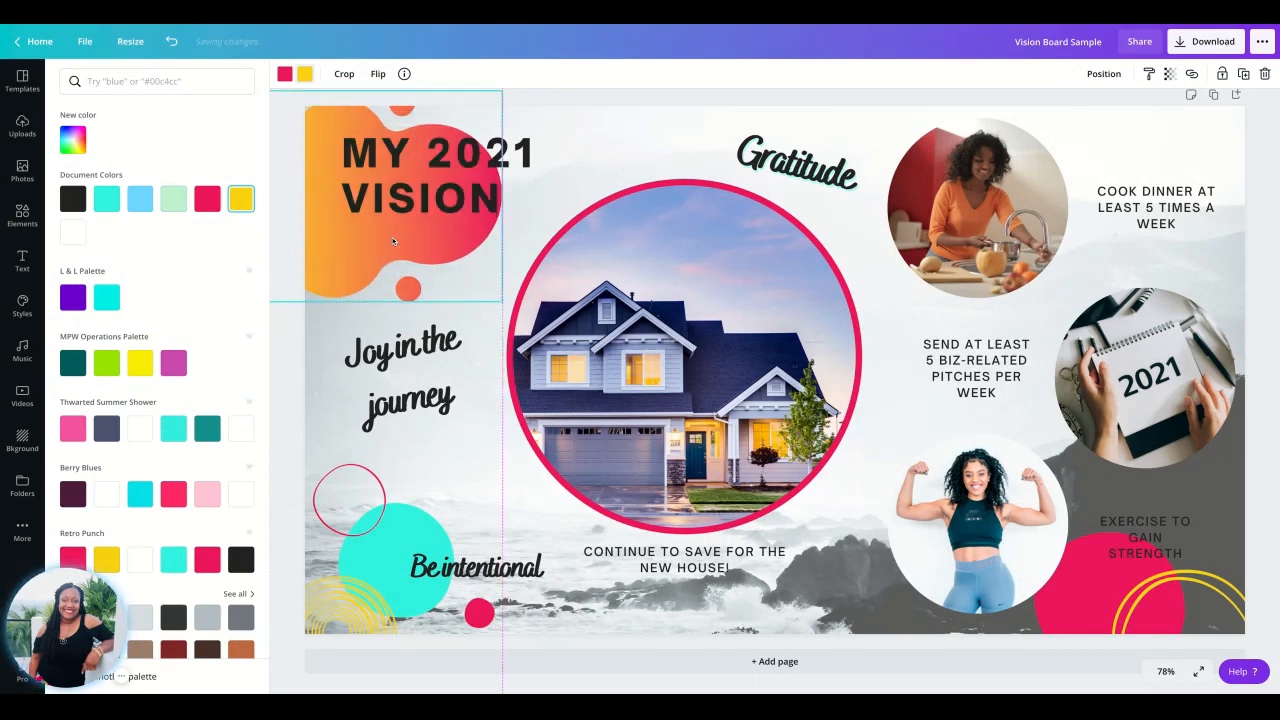
pyautogui.click(172, 41)
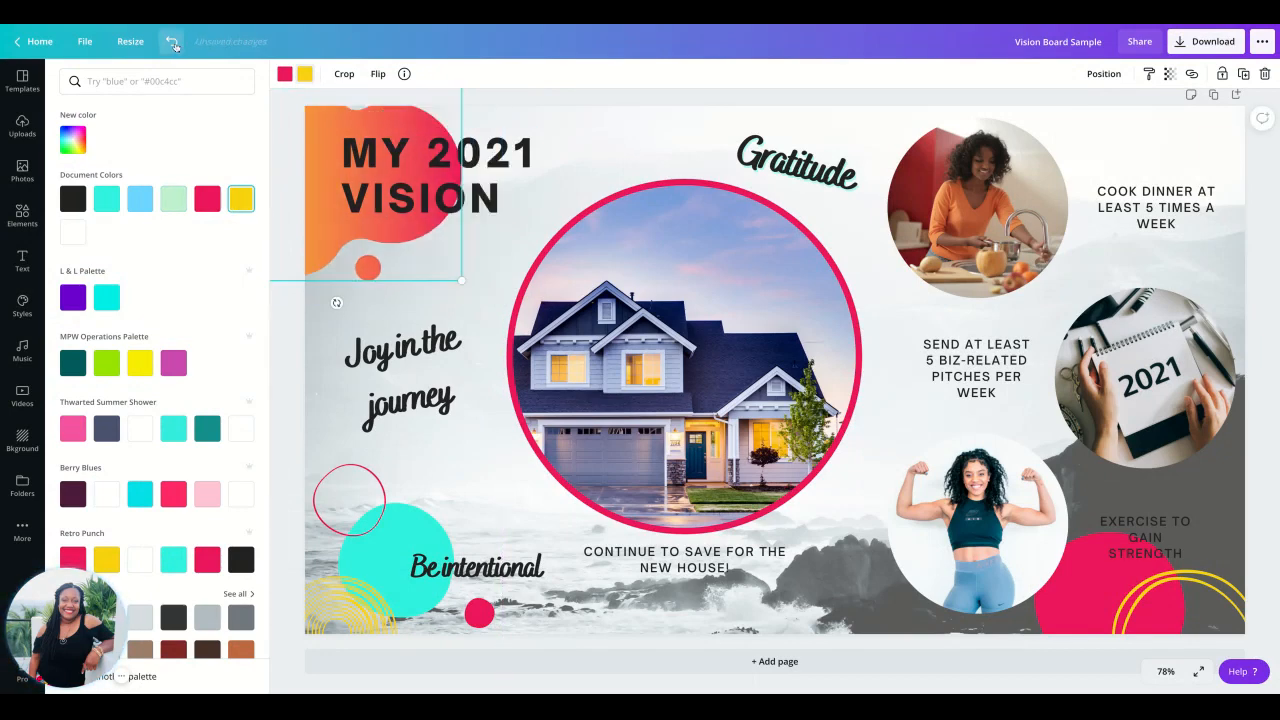
# Add the spiky blue-green plant from the Bold Foliage elements and enlarge it over the lower part of the house photo.
pyautogui.click(22, 215)
pyautogui.scroll(-4, 194, 397)
pyautogui.scroll(1, 194, 397)
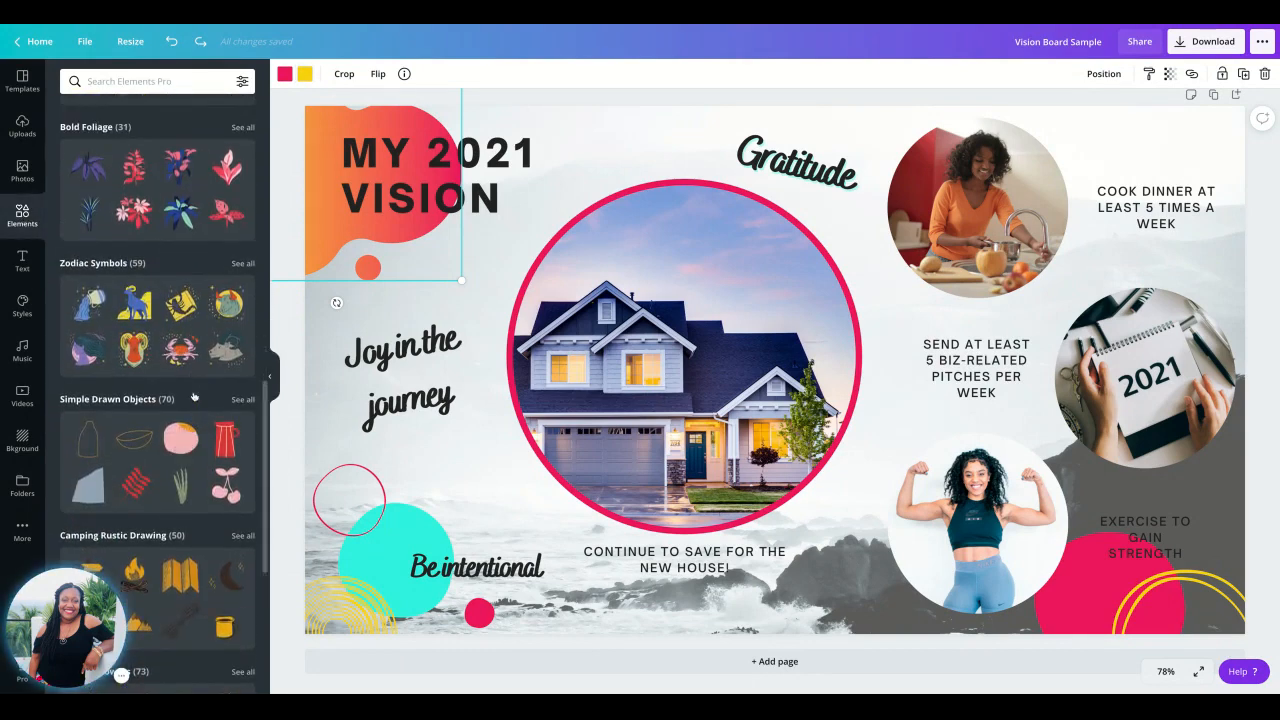
pyautogui.click(83, 215)
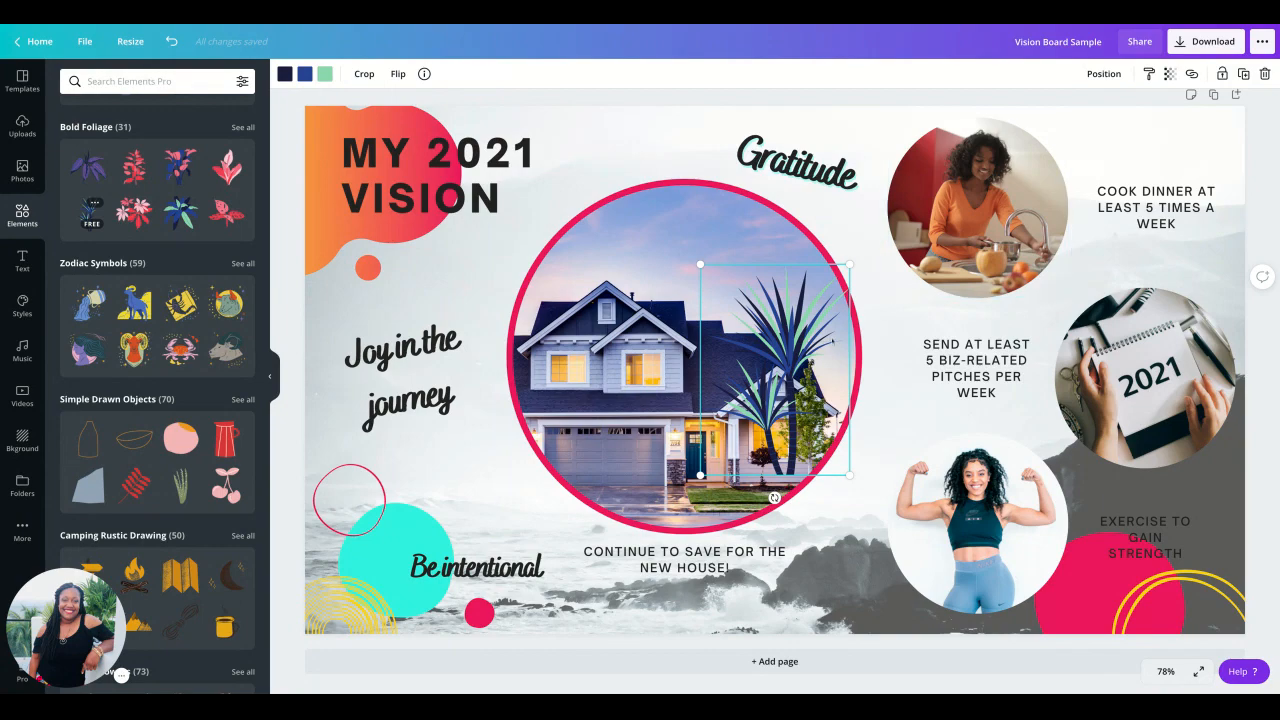
pyautogui.moveTo(852, 257); pyautogui.dragTo(738, 337)
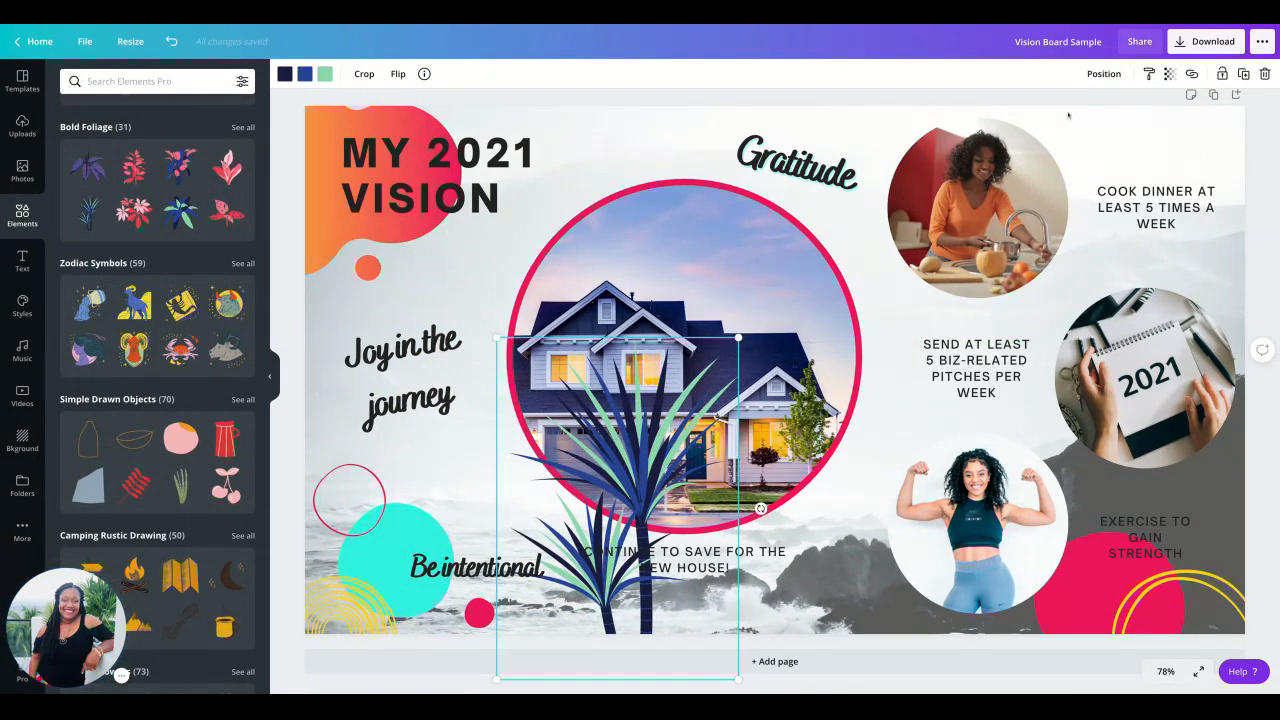
# Send the plant graphic backward so it sits behind the circular house photo.
pyautogui.click(1100, 74)
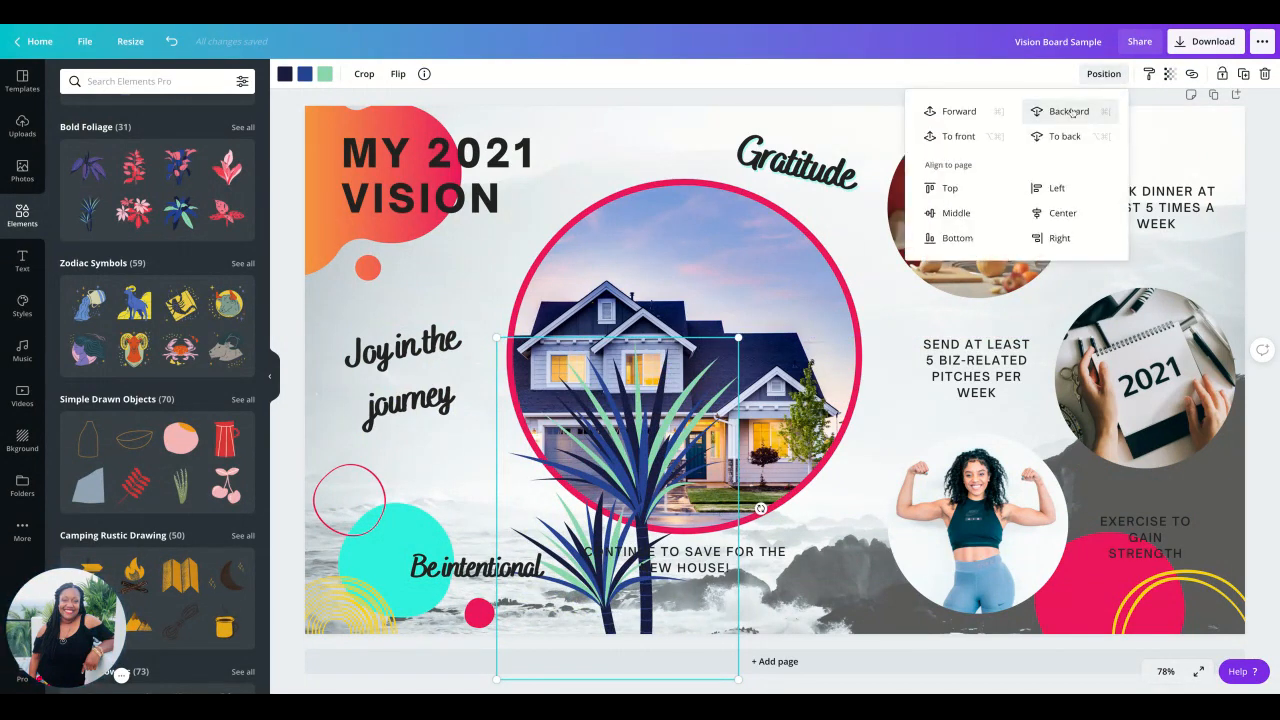
pyautogui.click(1069, 111)
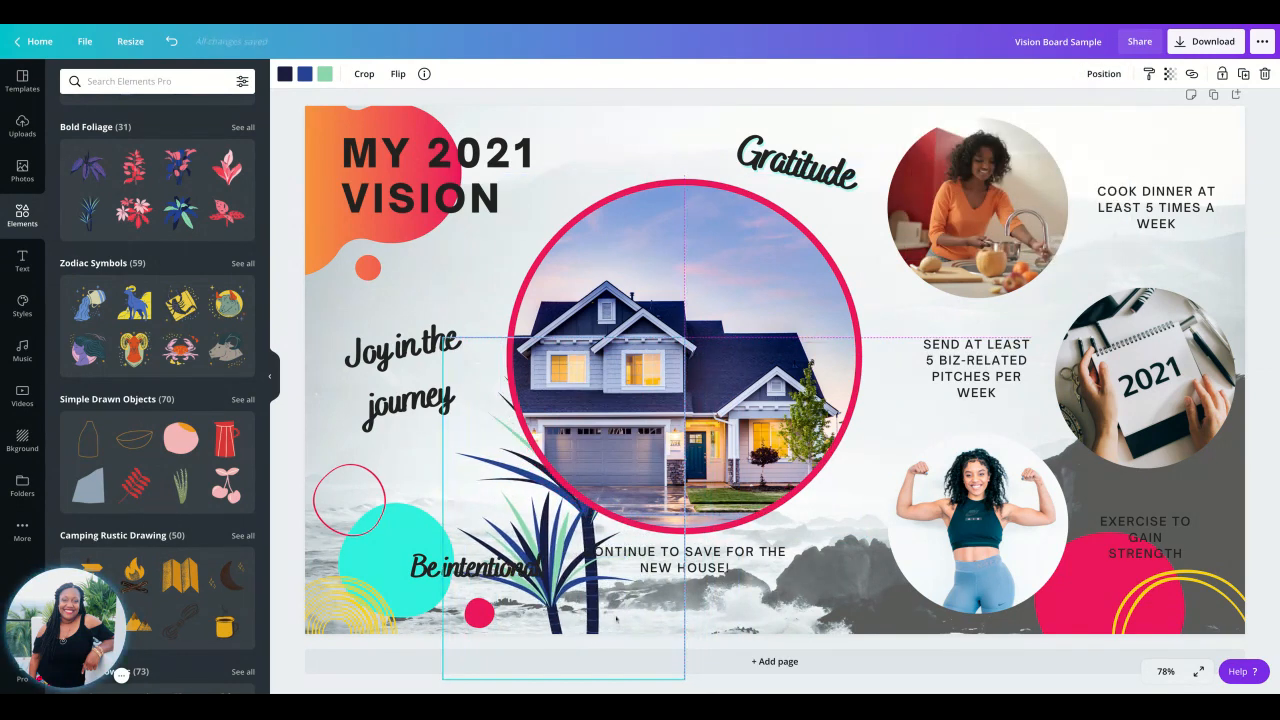
# Move the plant graphic between the house and fitness photos and send it backward behind the circular fitness photo.
pyautogui.moveTo(617, 620); pyautogui.dragTo(893, 620)
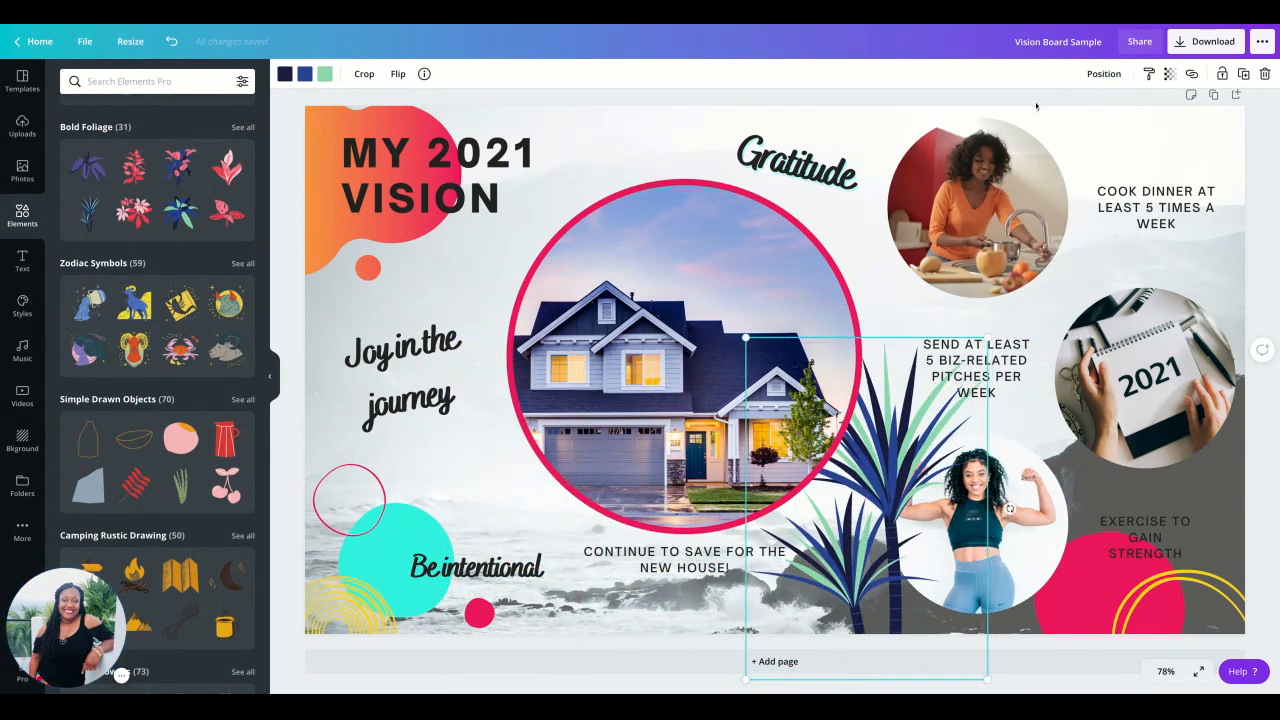
pyautogui.click(1104, 73)
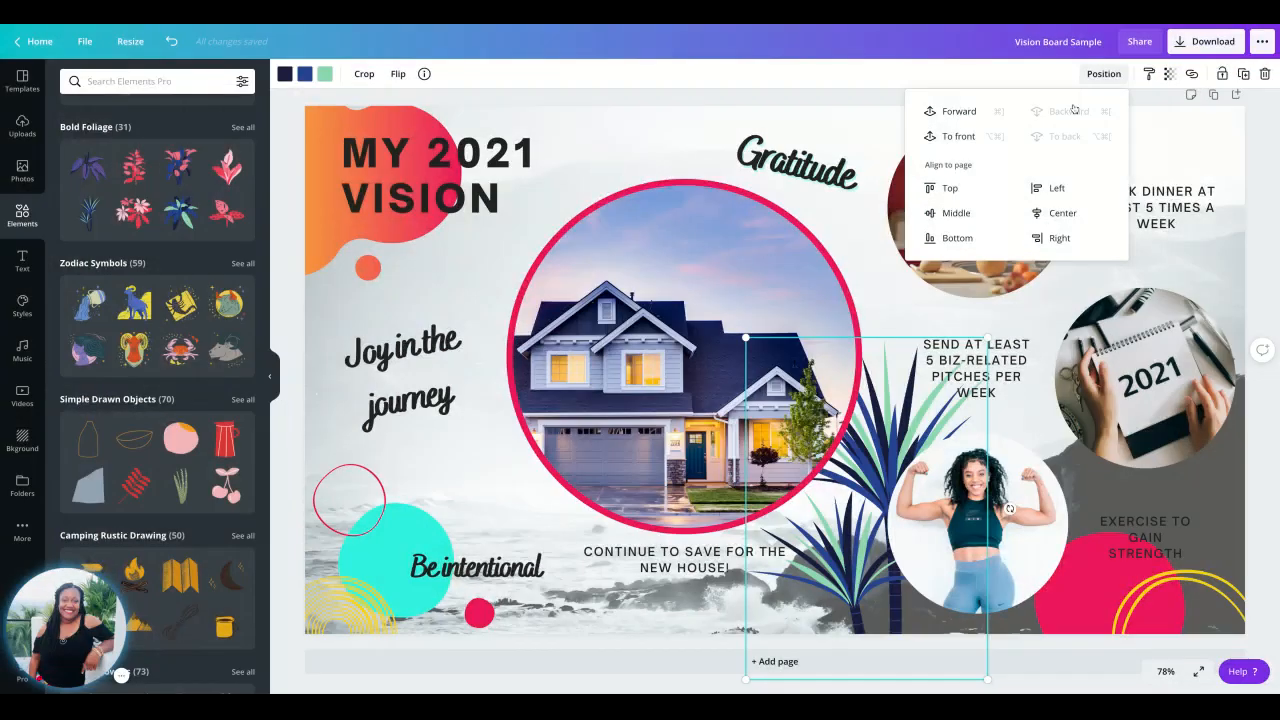
pyautogui.click(690, 505)
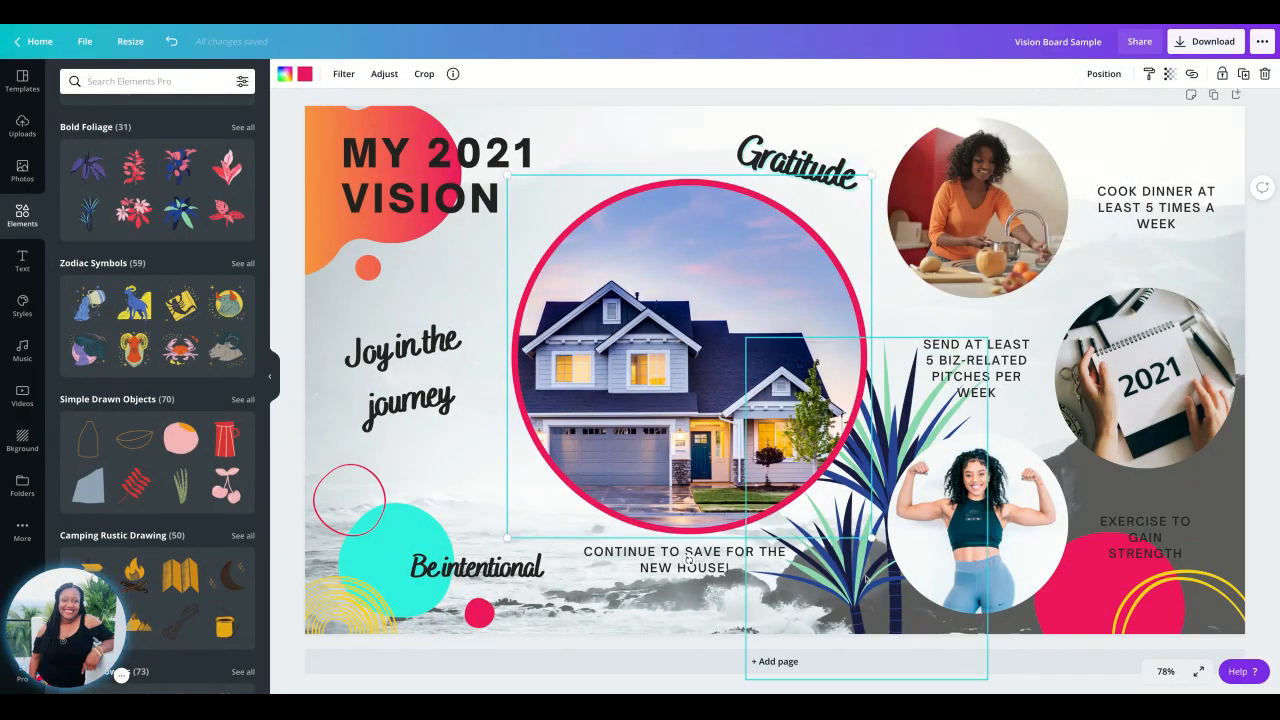
pyautogui.click(171, 41)
# Shrink the plant and nudge it toward the fitness photo so its leaves clear the biz-related pitches text.
pyautogui.click(850, 597)
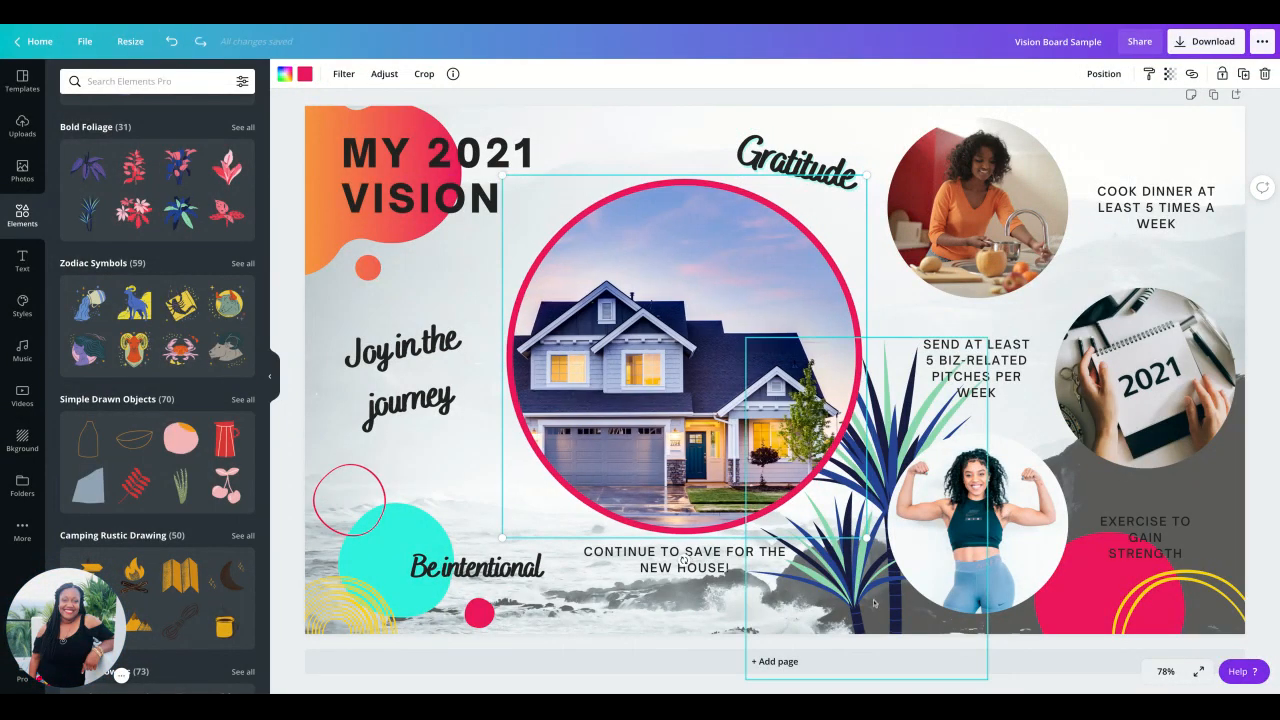
pyautogui.moveTo(850, 597); pyautogui.dragTo(871, 603)
pyautogui.moveTo(1006, 344); pyautogui.dragTo(968, 400)
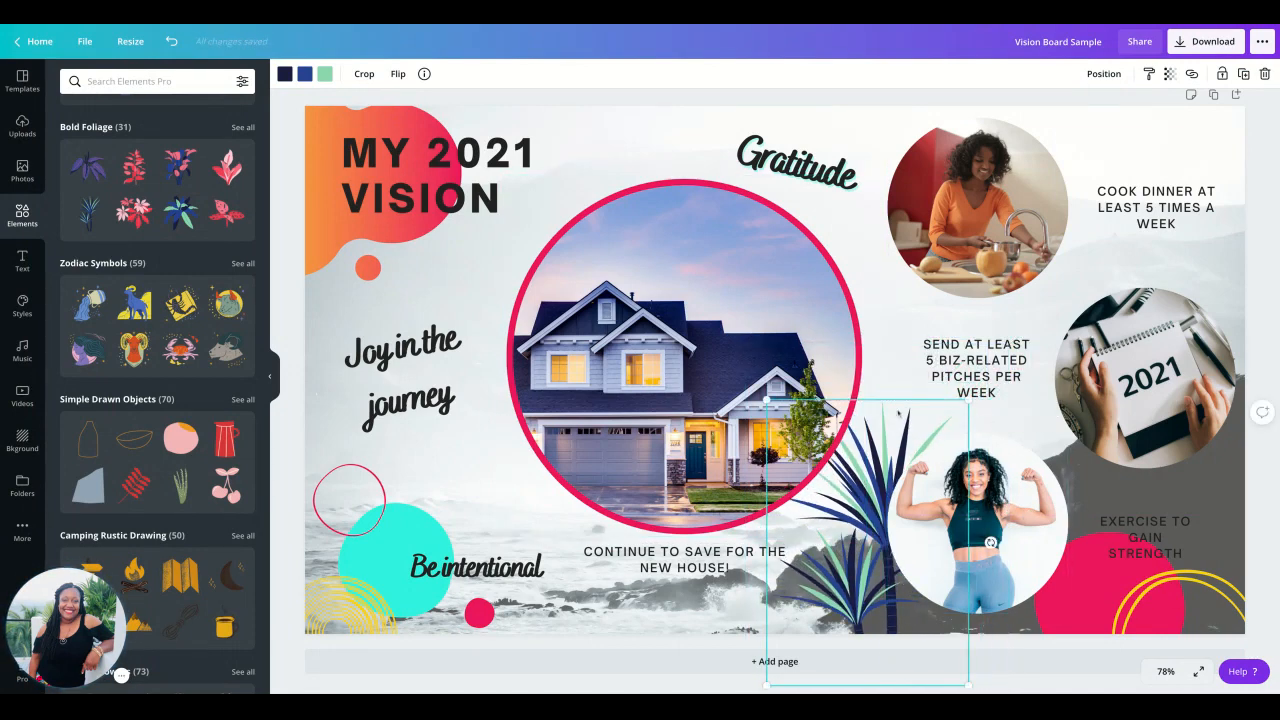
pyautogui.click(614, 140)
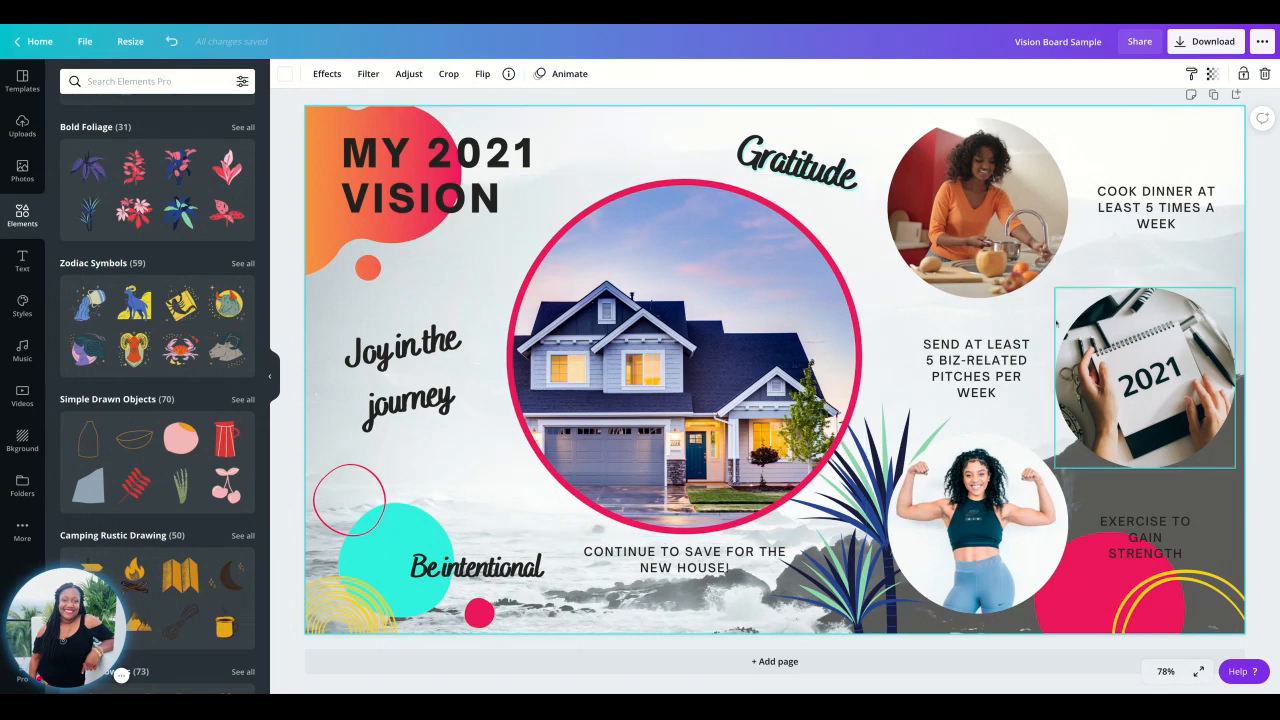
# Download the vision board as a PNG at size 1 and dismiss the saved-design message.
pyautogui.click(1212, 44)
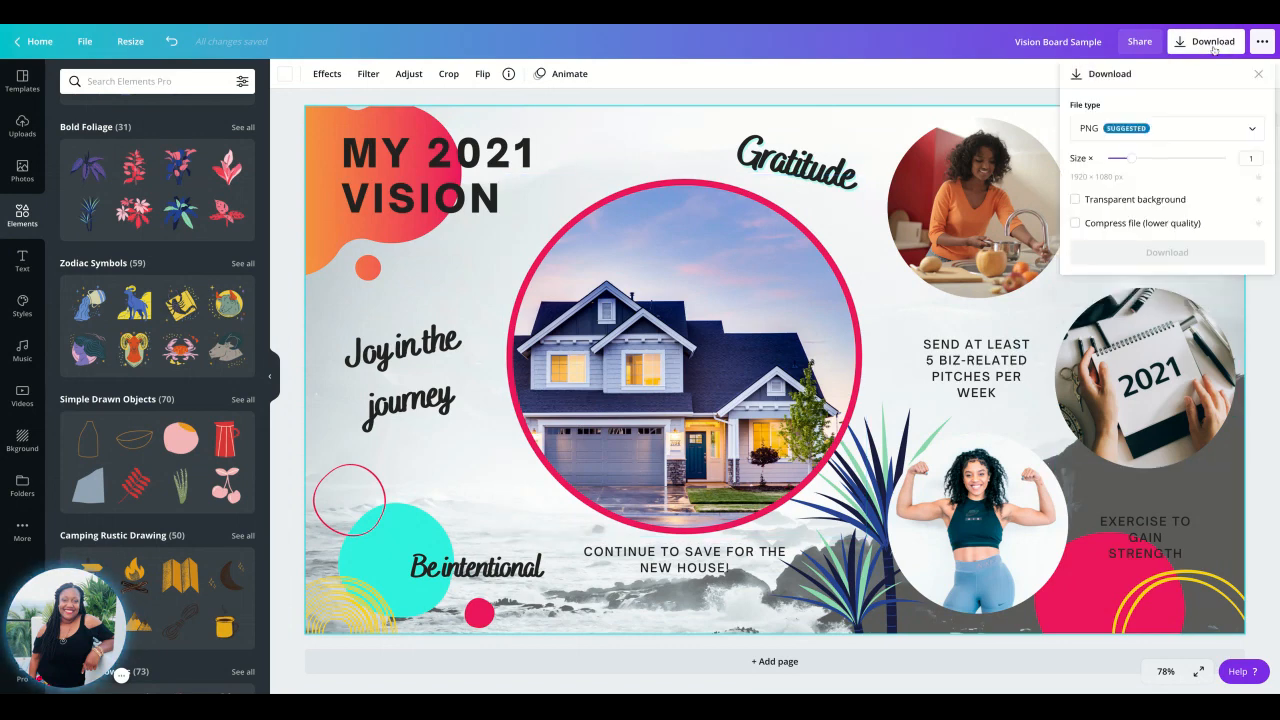
pyautogui.click(1240, 132)
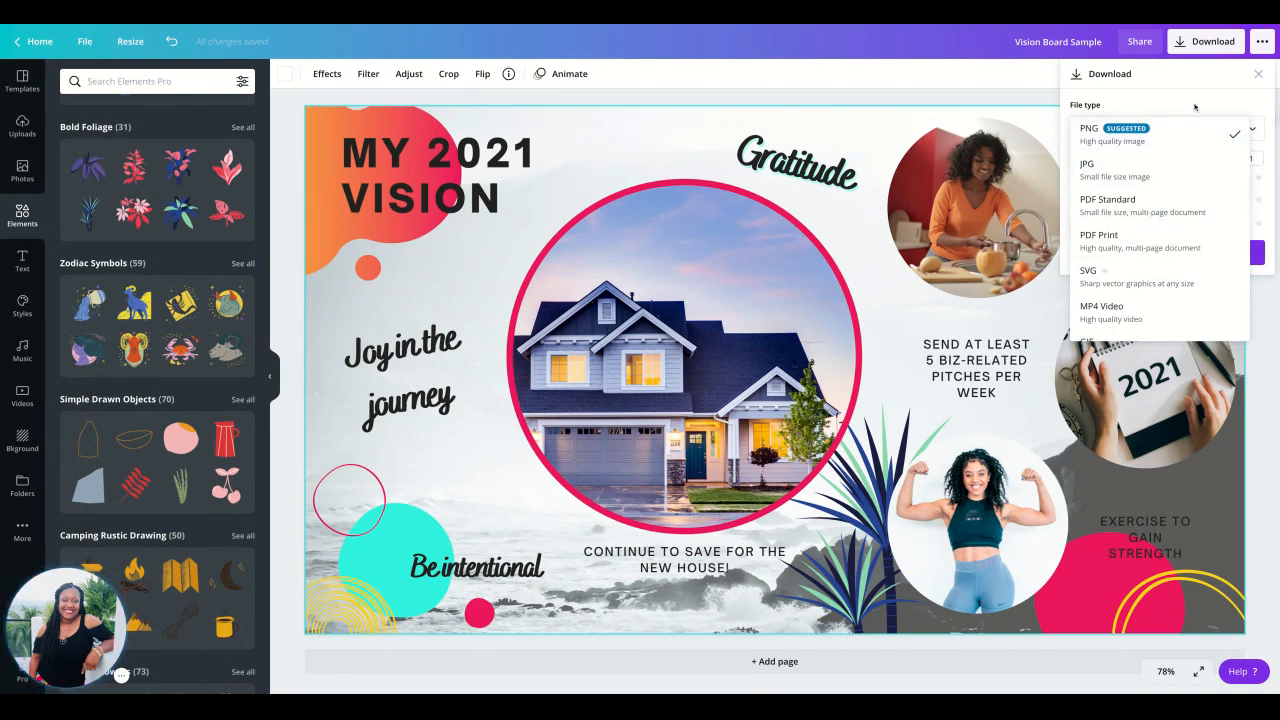
pyautogui.click(1189, 134)
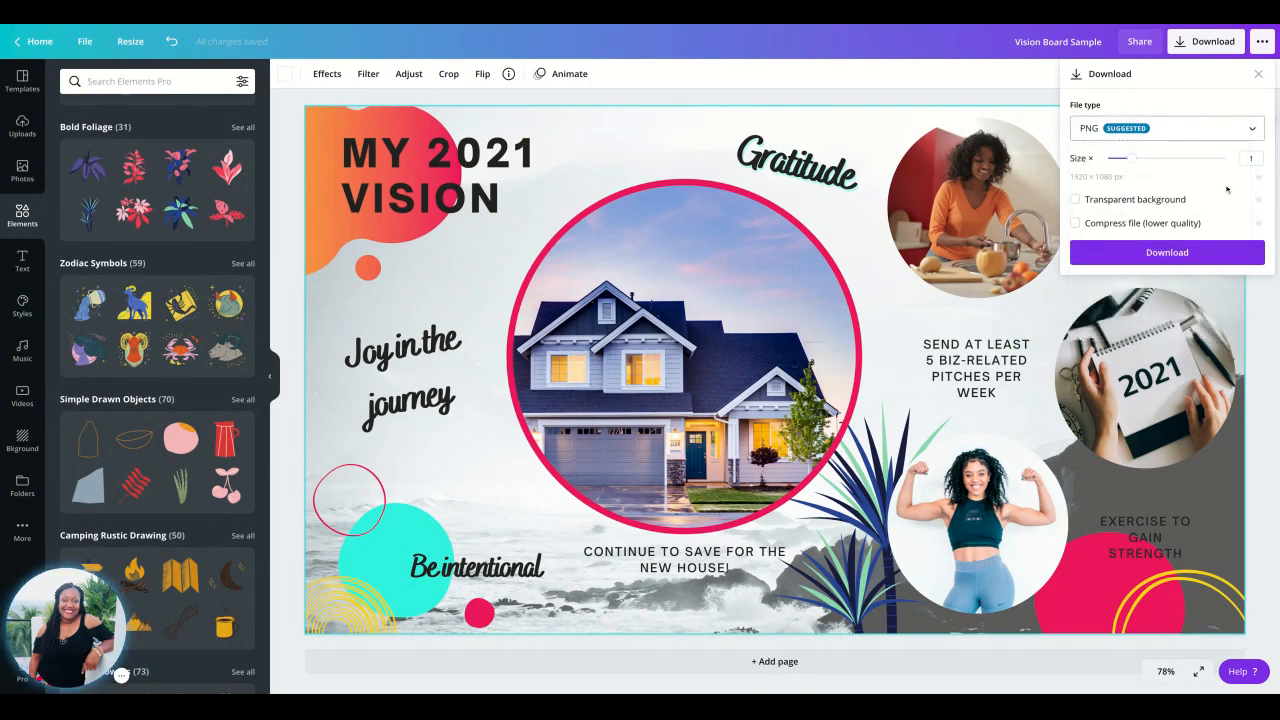
pyautogui.click(1215, 253)
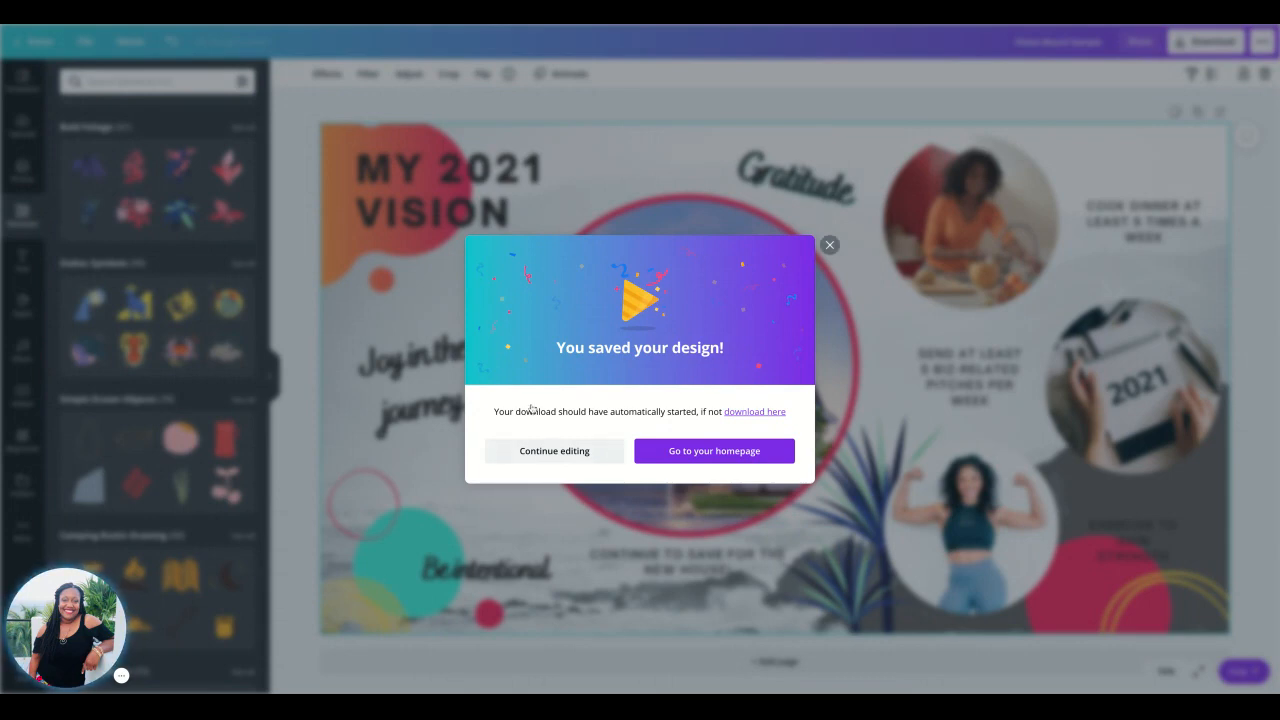
pyautogui.click(831, 246)
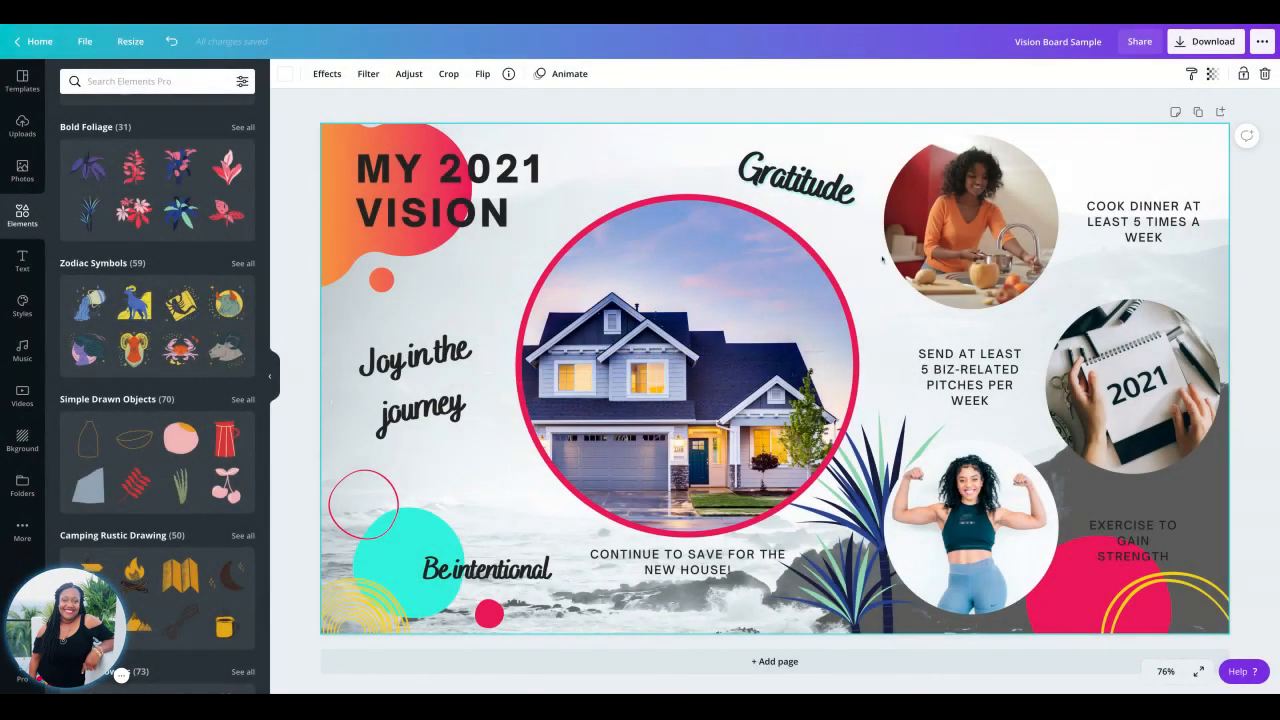